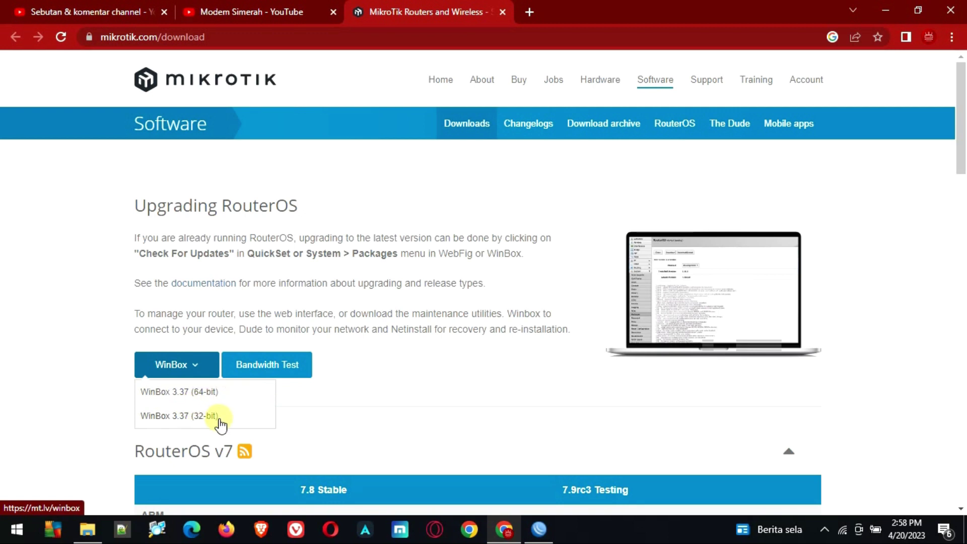
# Download WinBox 3.37 64-bit (winbox64.exe) and bring the WinBox window forward
pyautogui.click(192, 398)
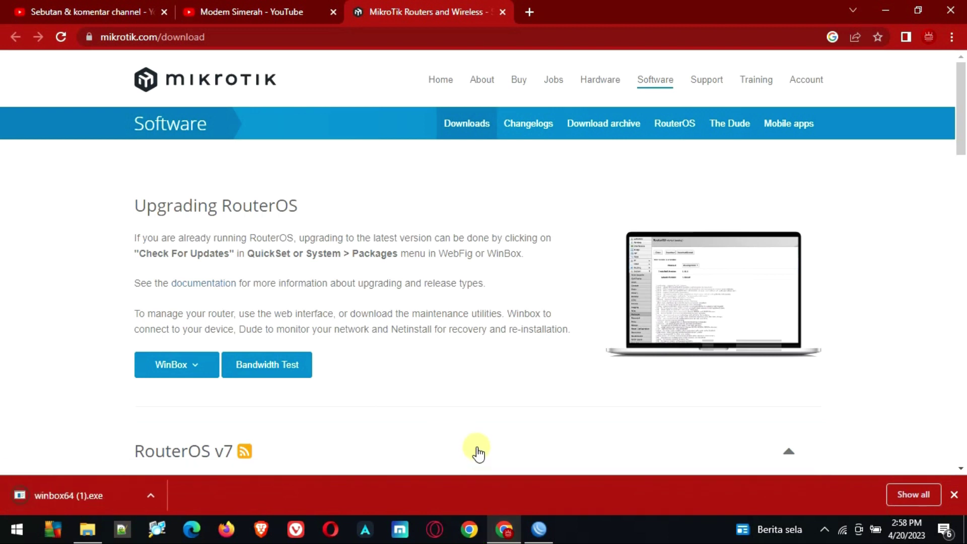
pyautogui.click(538, 529)
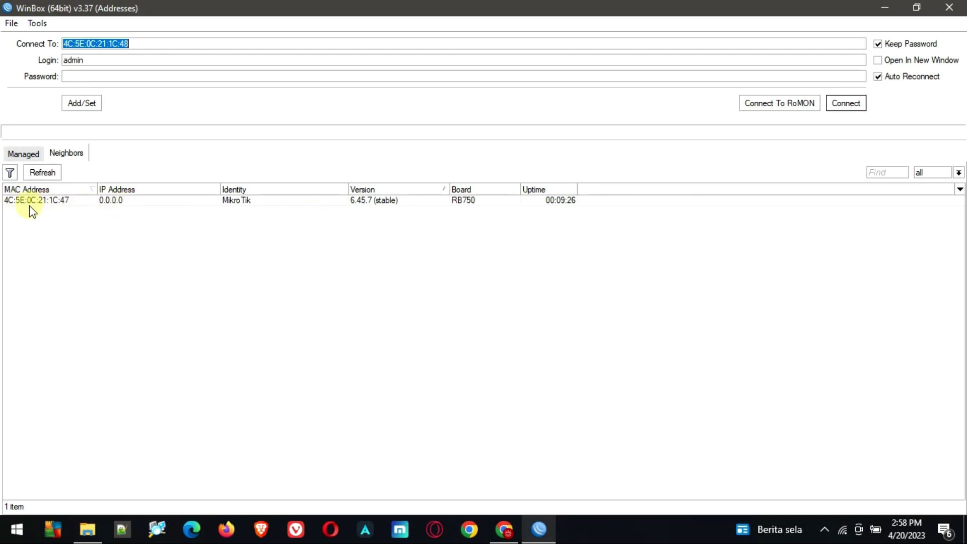
# Refresh the neighbor list and log into router 4C:5E:0C:21:1C:47 by its MAC address
pyautogui.click(24, 149)
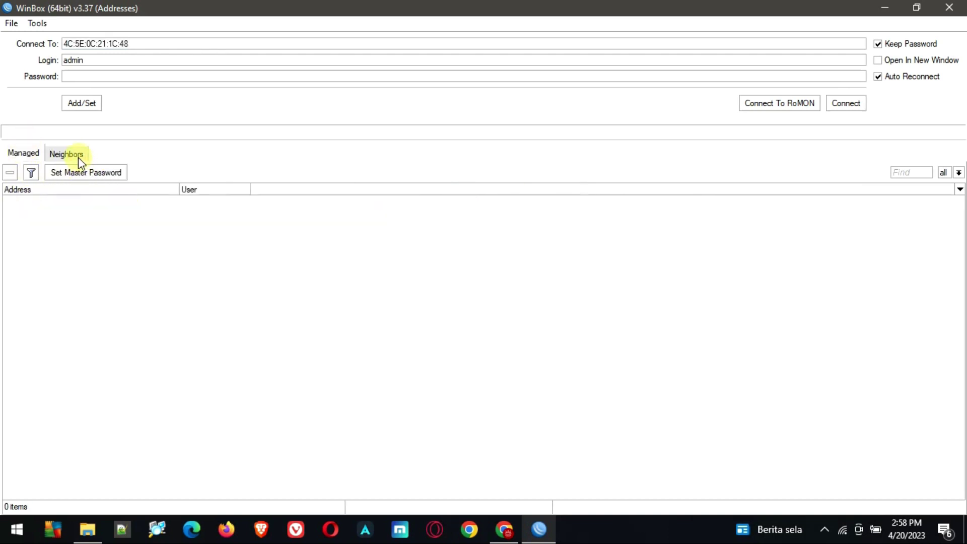
pyautogui.click(77, 157)
pyautogui.click(43, 173)
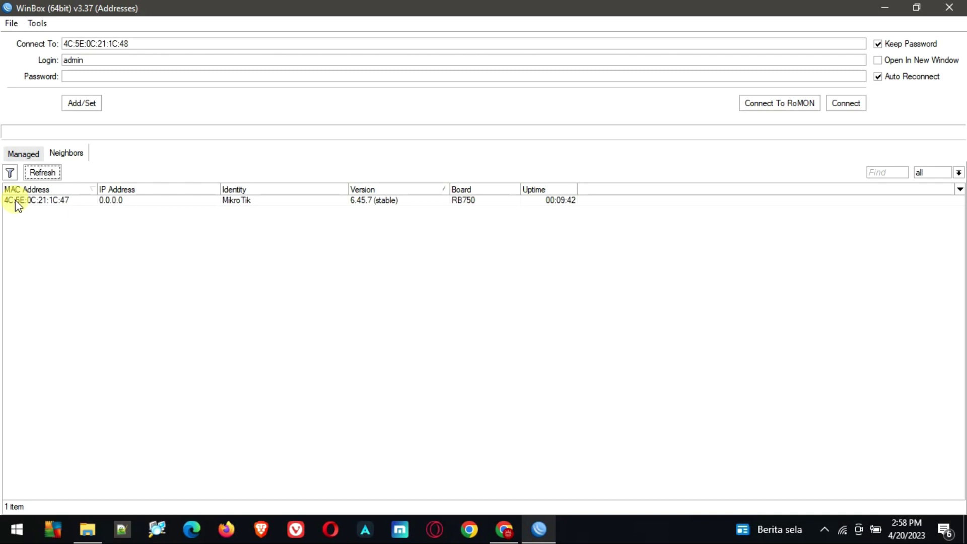
pyautogui.click(32, 202)
pyautogui.click(32, 201)
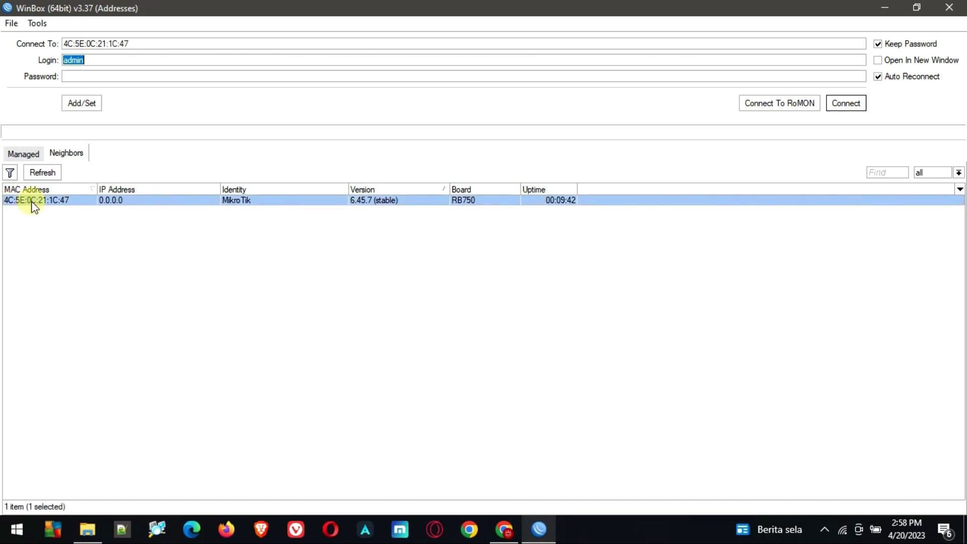
pyautogui.click(851, 116)
pyautogui.click(853, 105)
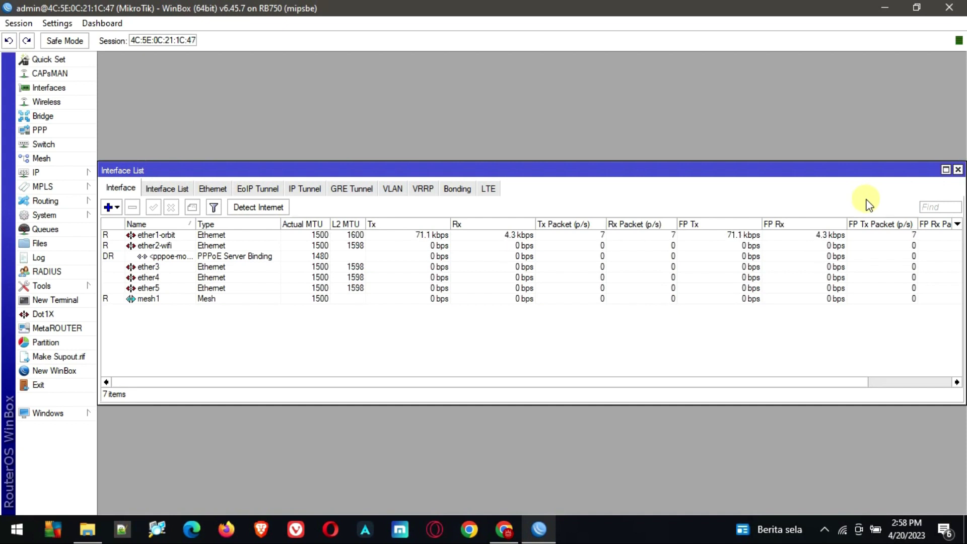
# Open PPP, then disable and remove the service1 PPPoE server
pyautogui.moveTo(461, 170); pyautogui.dragTo(514, 104)
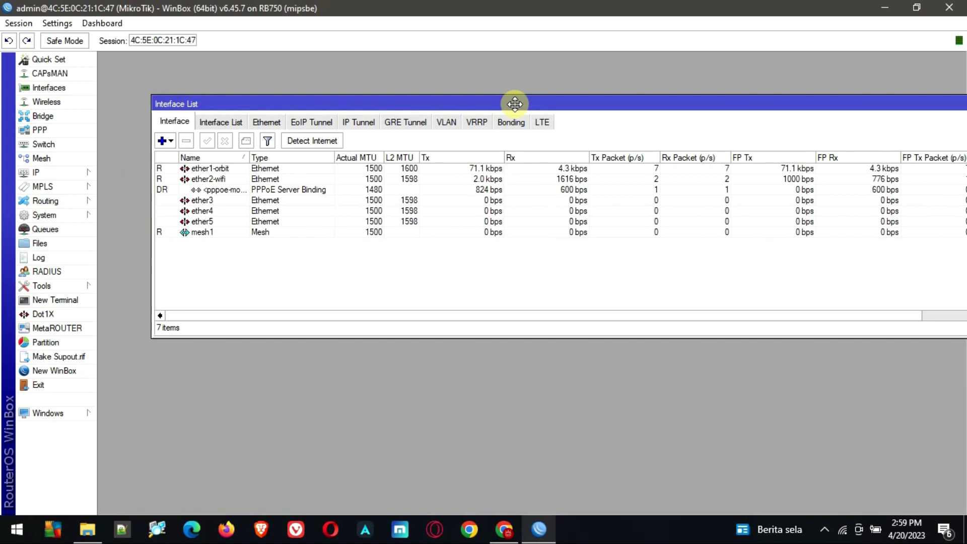
pyautogui.click(40, 130)
pyautogui.moveTo(249, 157); pyautogui.dragTo(355, 176)
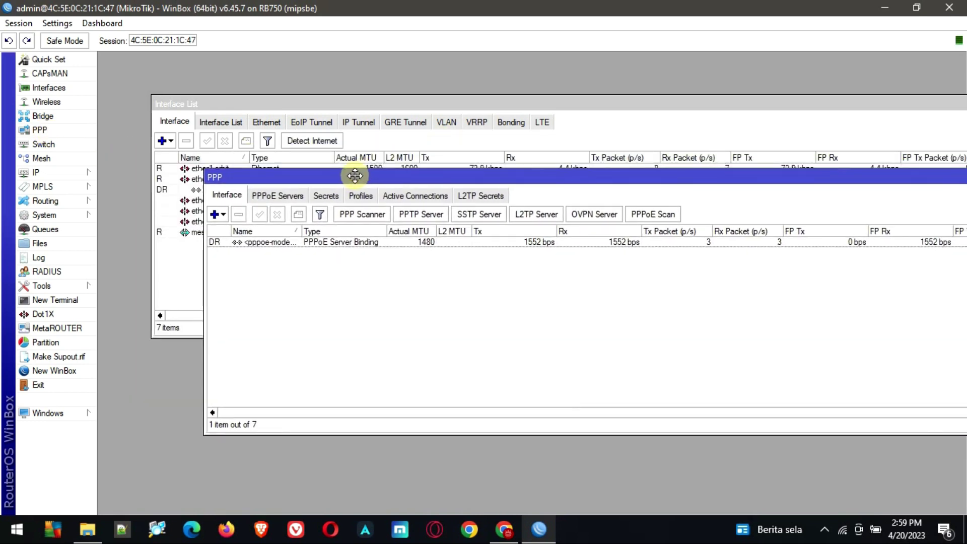
pyautogui.click(297, 198)
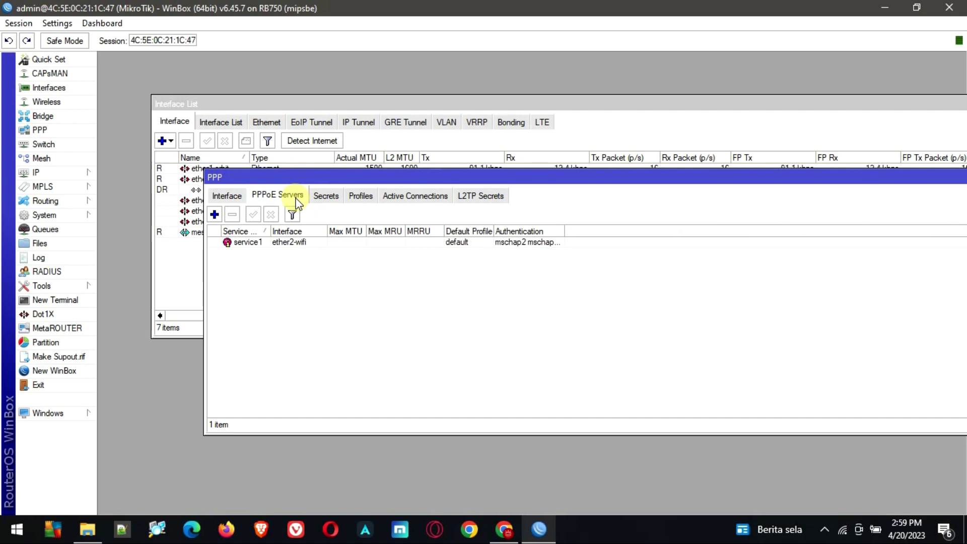
pyautogui.click(245, 245)
pyautogui.click(271, 214)
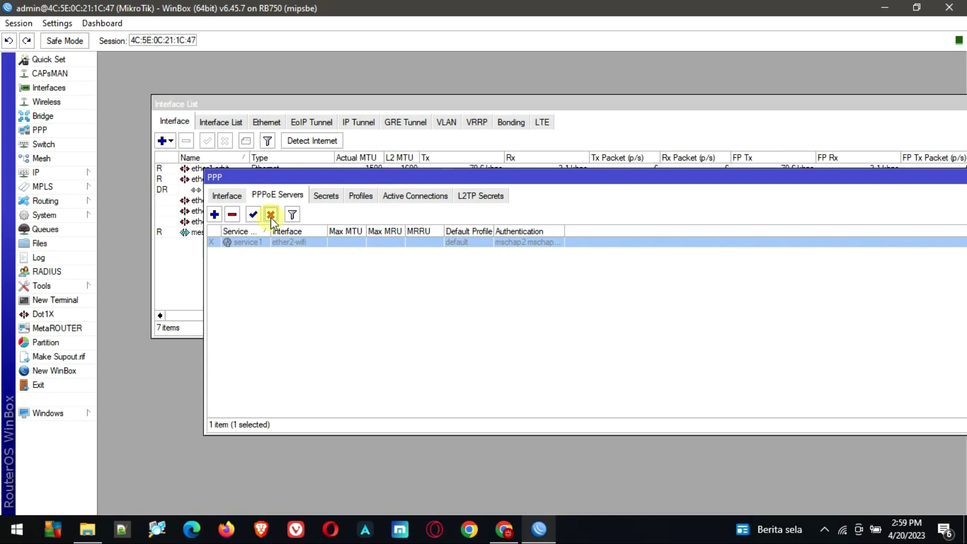
pyautogui.click(232, 215)
# Remove both existing PPP secrets, including ujicoba
pyautogui.click(325, 196)
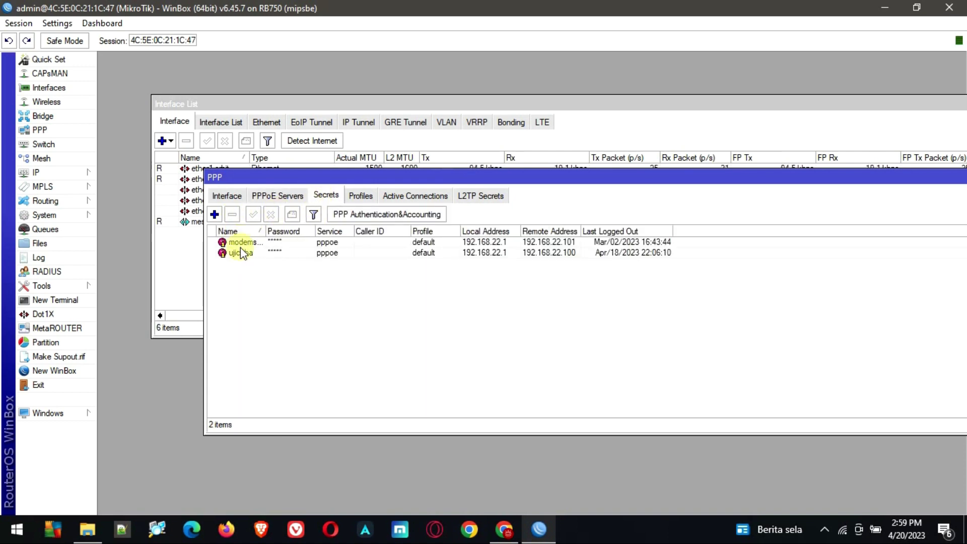
pyautogui.click(240, 244)
pyautogui.click(233, 215)
pyautogui.click(241, 242)
pyautogui.click(233, 215)
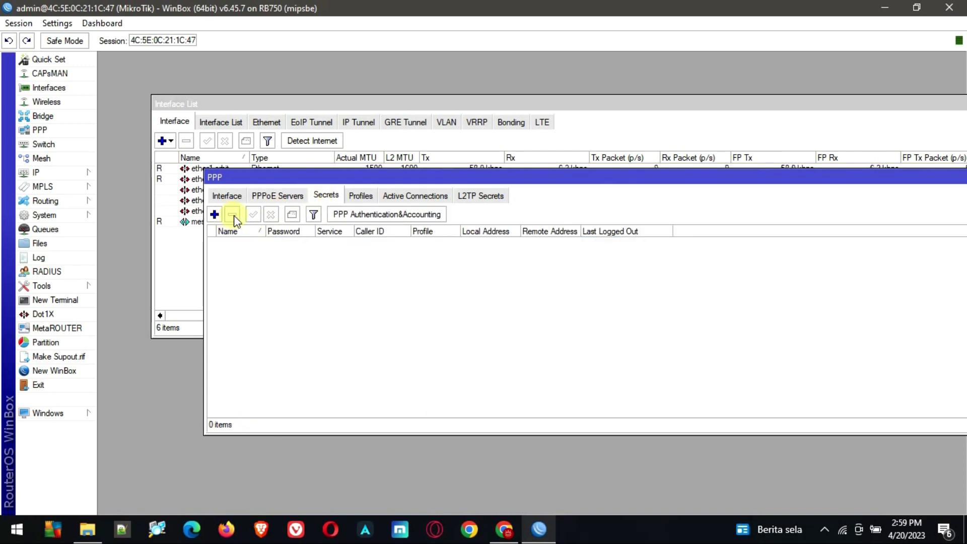
# Maximise the PPP window on the Profiles list and start a new profile
pyautogui.click(361, 196)
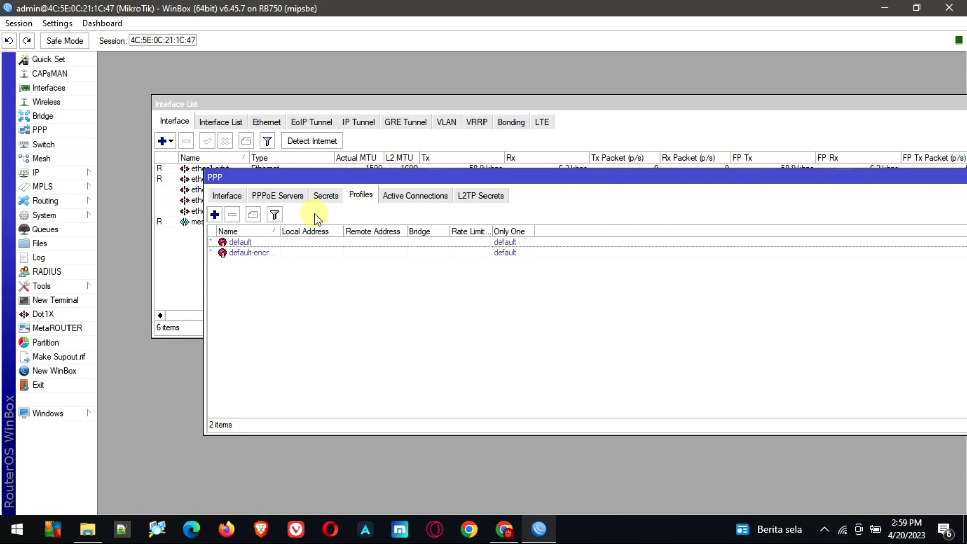
pyautogui.click(263, 253)
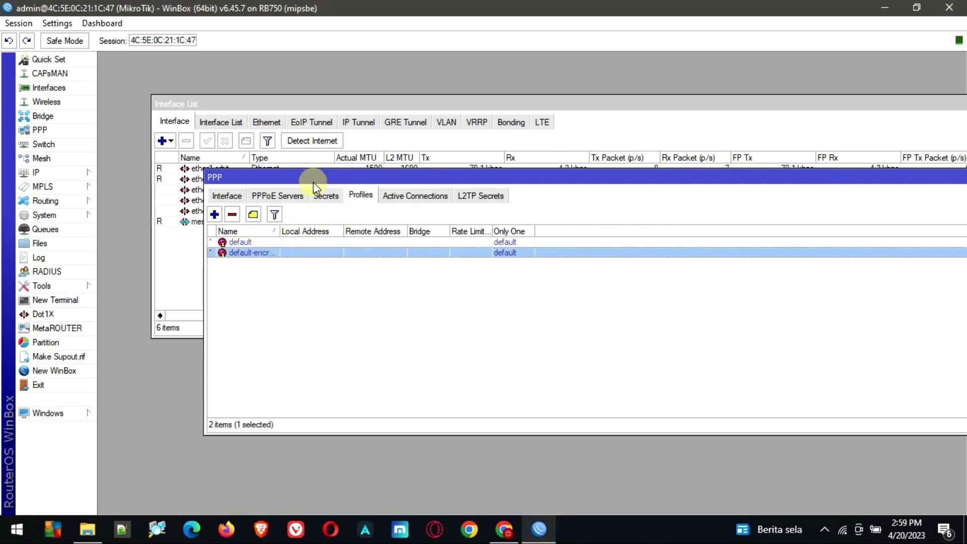
pyautogui.moveTo(314, 182); pyautogui.dragTo(235, 160)
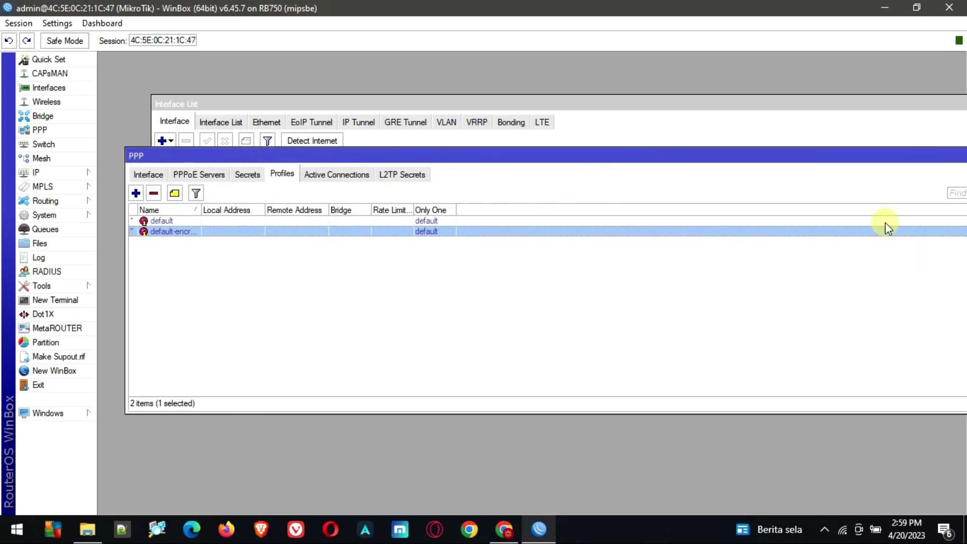
pyautogui.doubleClick(831, 158)
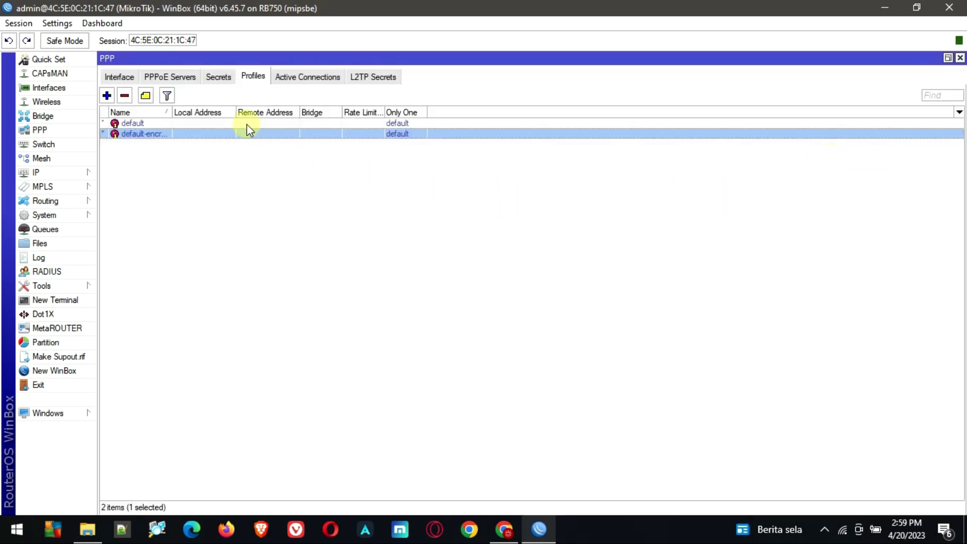
pyautogui.click(111, 100)
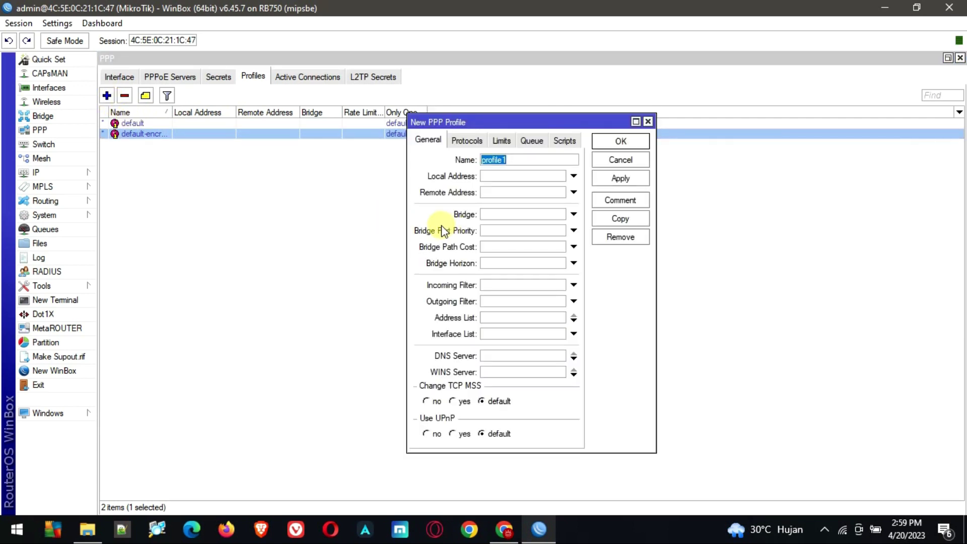
# Name the new profile 2mb, set rate limit 2MB/2MB and Only One yes, and save
pyautogui.write('2mb')
pyautogui.click(502, 141)
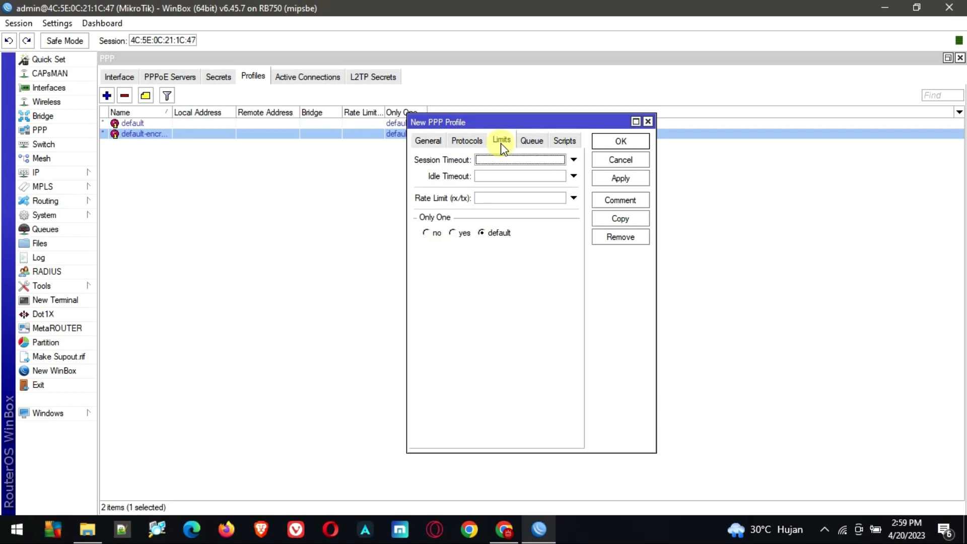
pyautogui.click(484, 198)
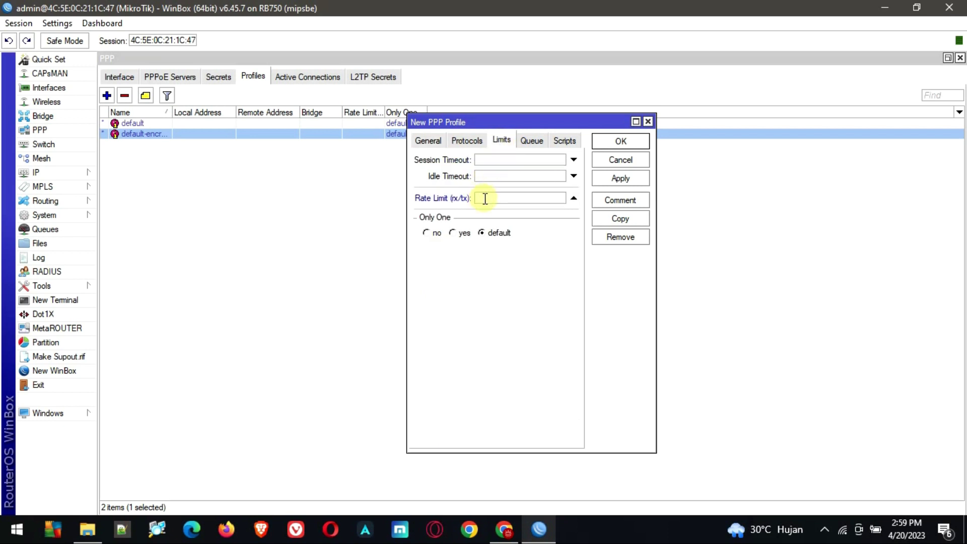
pyautogui.write('2MB/2MB')
pyautogui.click(456, 236)
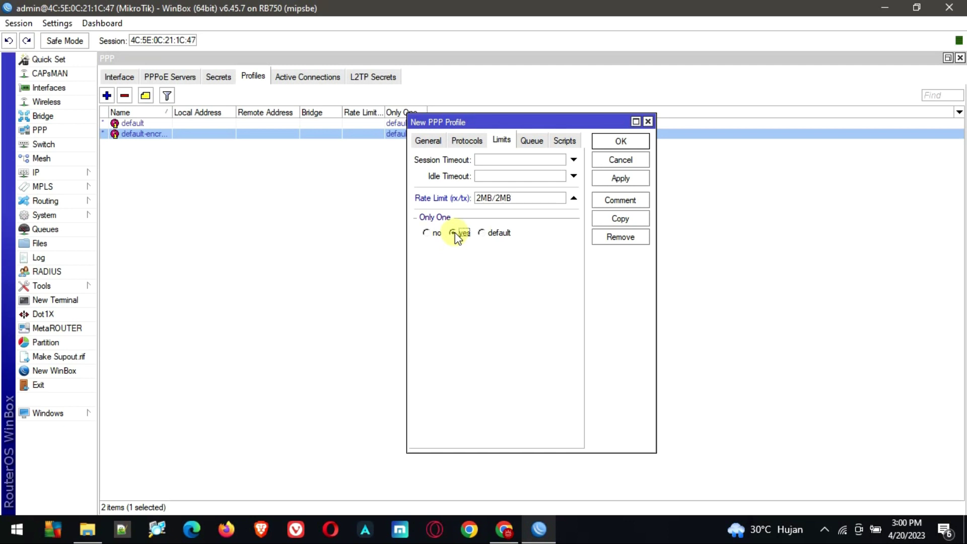
pyautogui.click(619, 179)
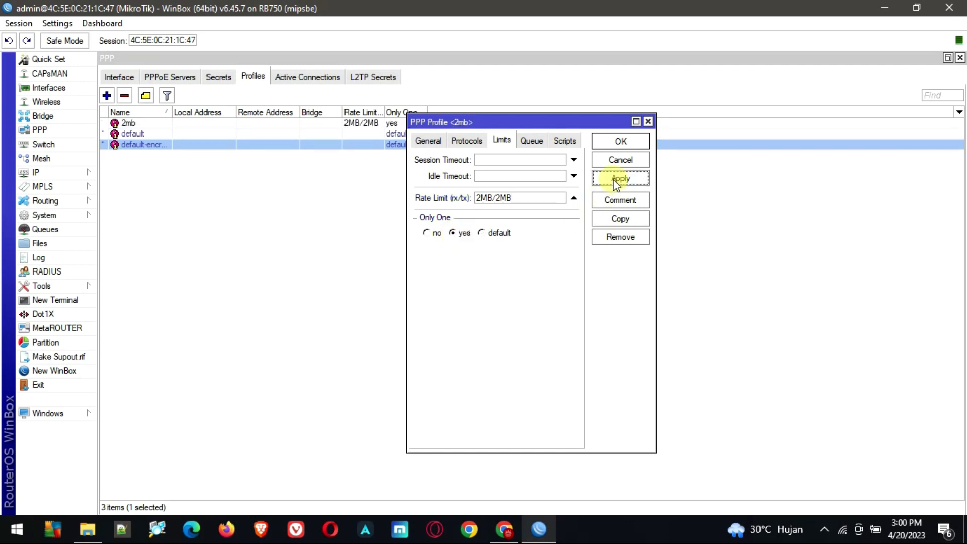
pyautogui.click(615, 143)
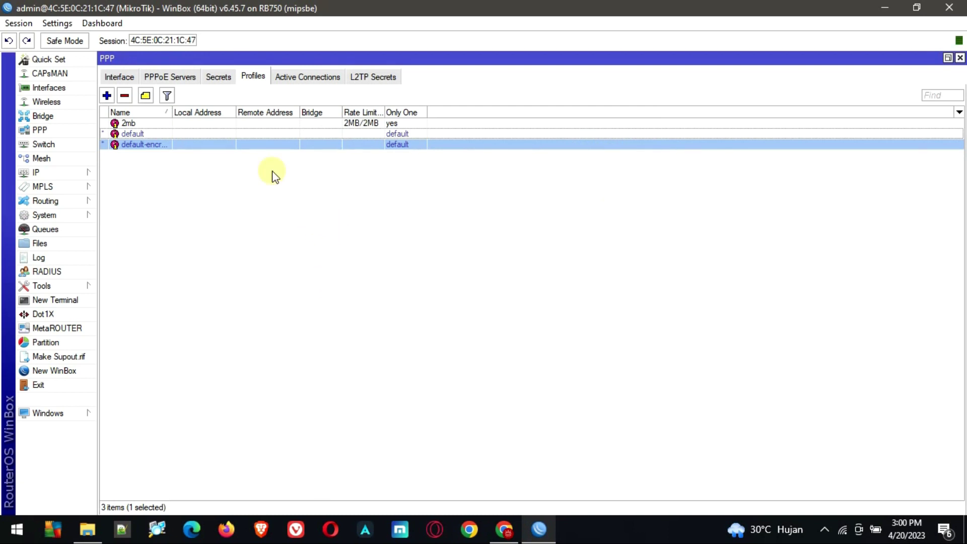
# Add PPPoE service contoh bound to ether2-wifi and save it
pyautogui.click(185, 79)
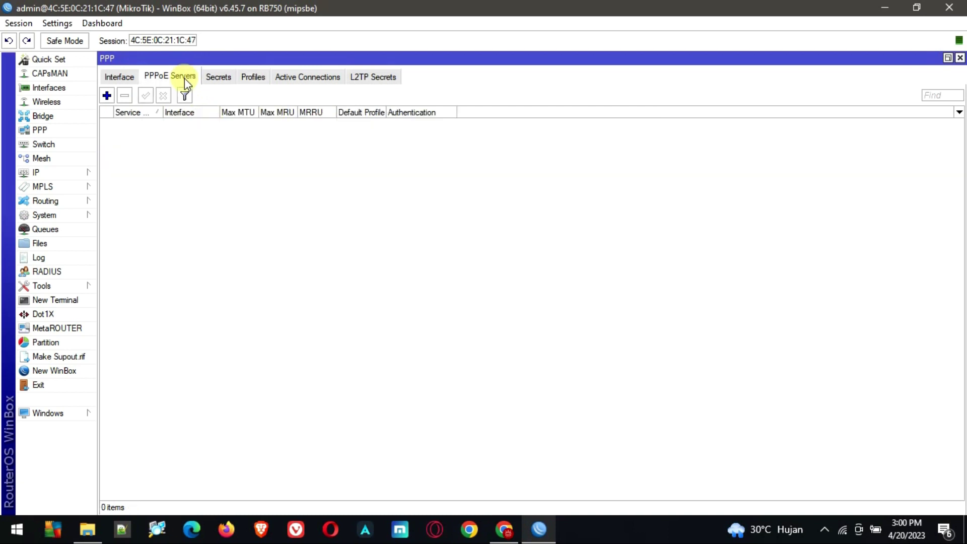
pyautogui.click(106, 95)
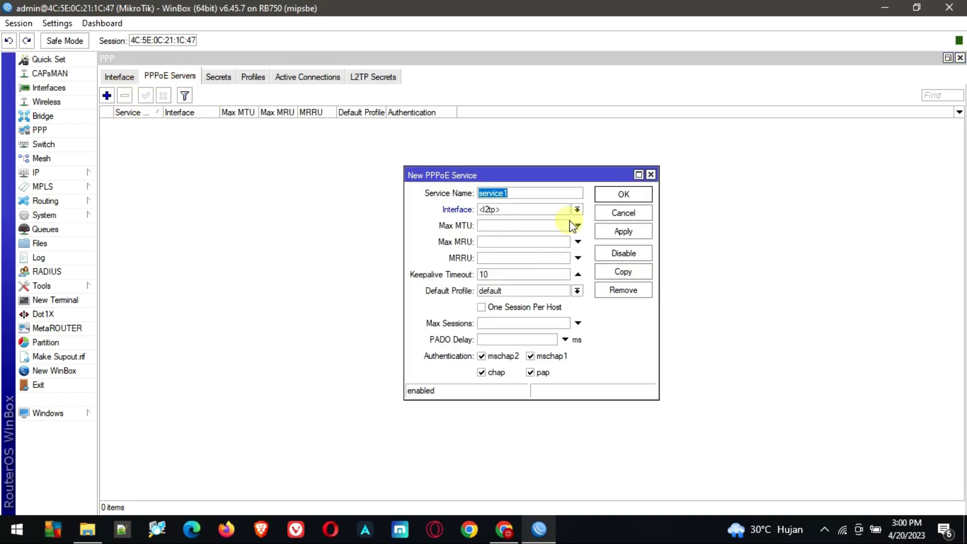
pyautogui.click(577, 210)
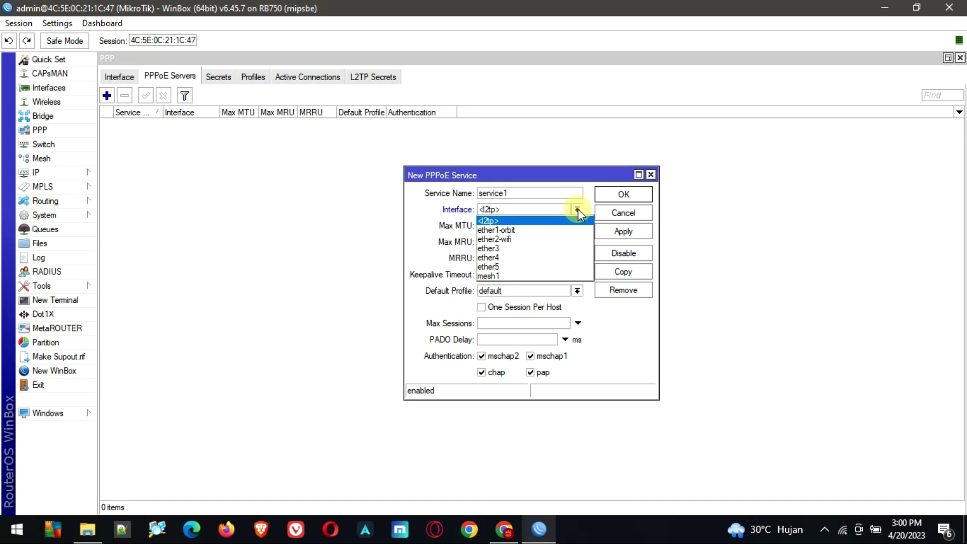
pyautogui.click(531, 239)
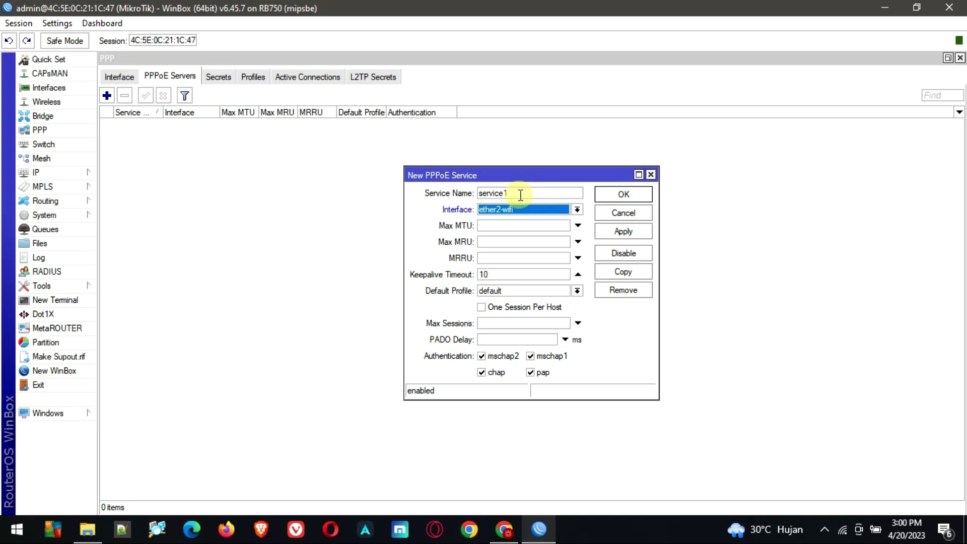
pyautogui.moveTo(520, 195); pyautogui.dragTo(447, 193)
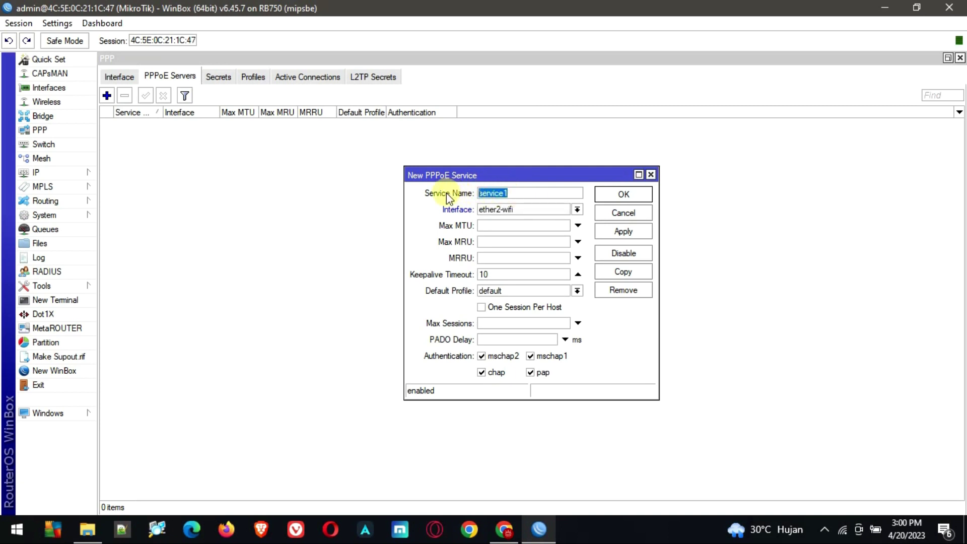
pyautogui.write('contoh')
pyautogui.click(634, 235)
pyautogui.click(624, 194)
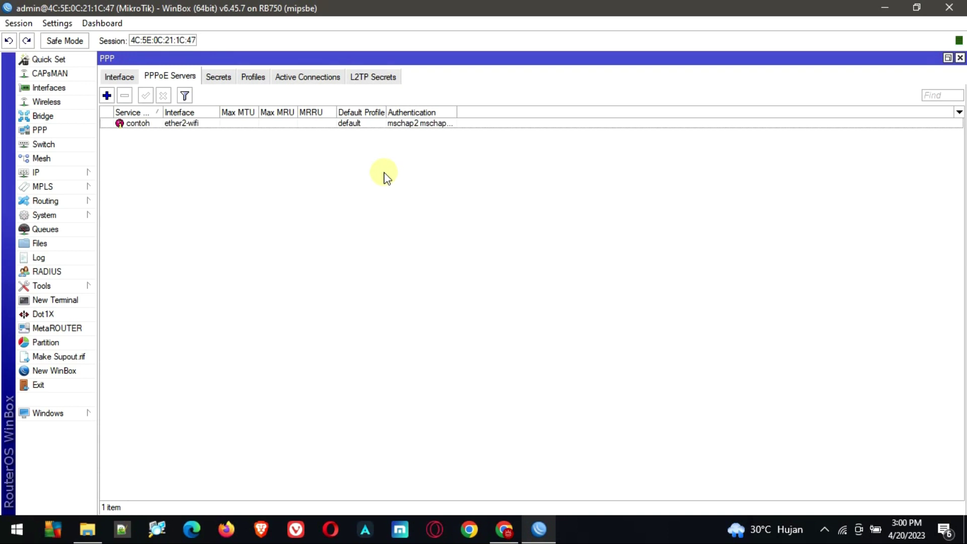
# Start a new PPP secret and enter its username and password
pyautogui.click(222, 78)
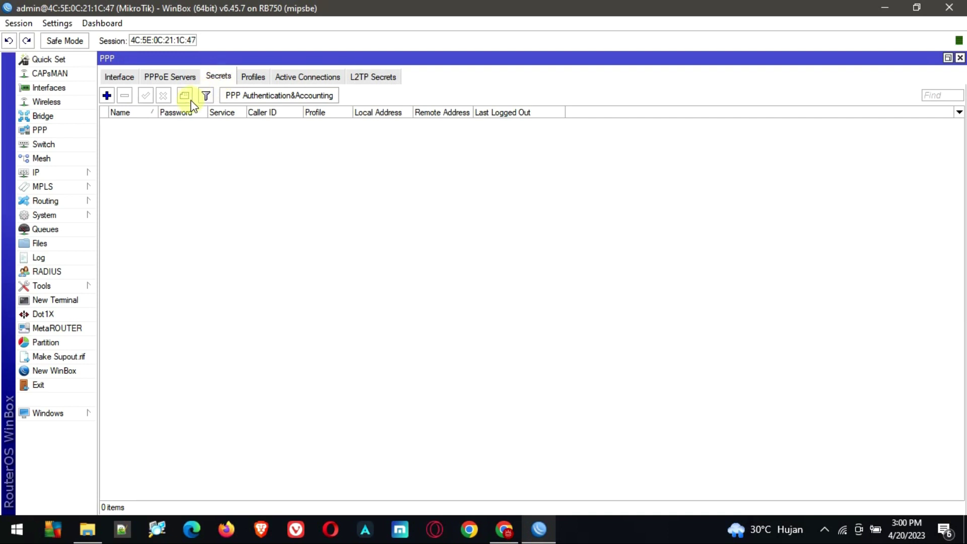
pyautogui.click(107, 98)
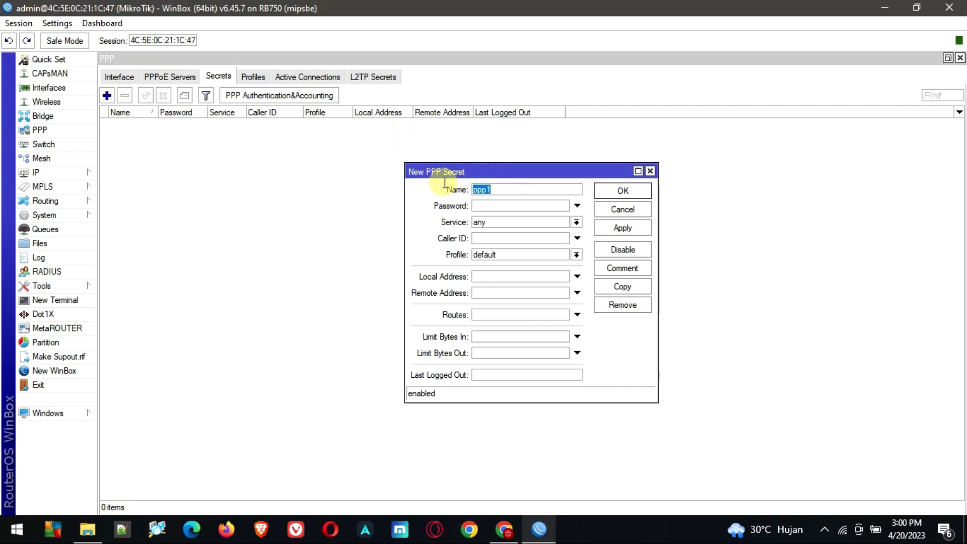
pyautogui.write('modemsimea')
pyautogui.press('BackSpace')
pyautogui.write('rah')
pyautogui.press('Tab')
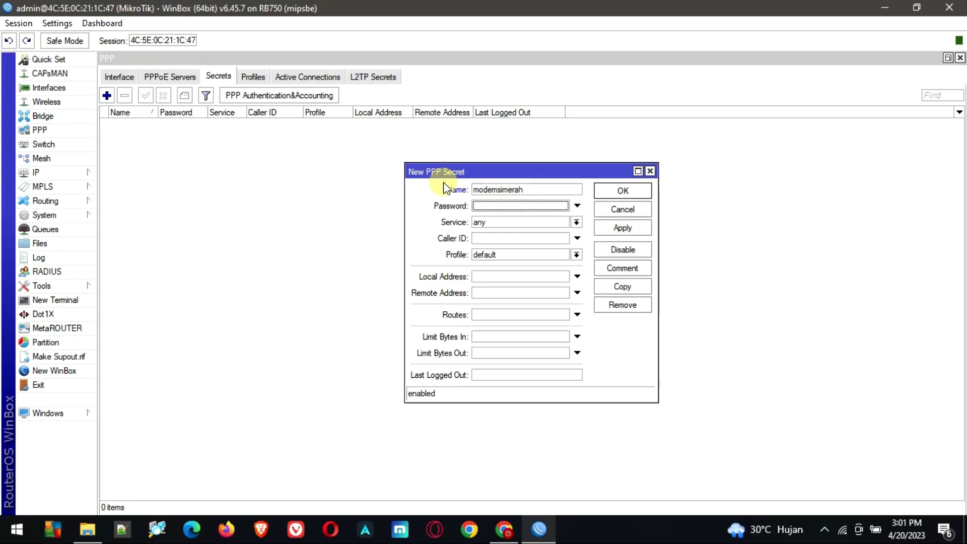
pyautogui.click(519, 207)
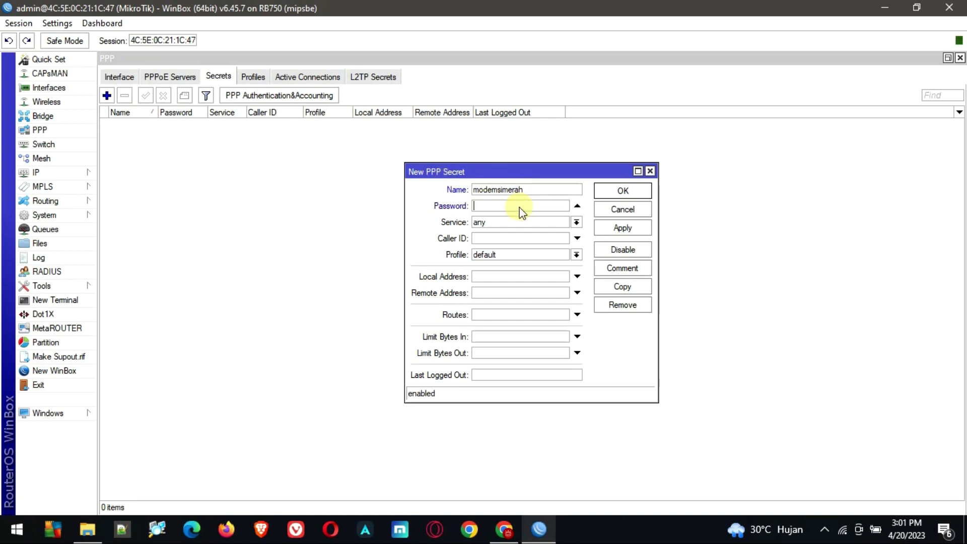
# Turn off Hide Passwords and re-enter the secret's password in plain text
pyautogui.click(100, 23)
pyautogui.moveTo(59, 25)
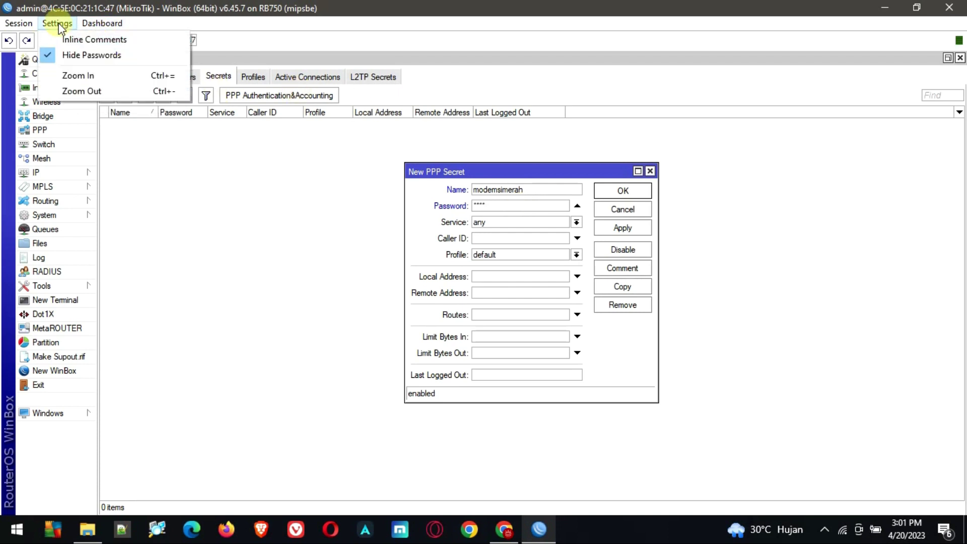
pyautogui.click(98, 54)
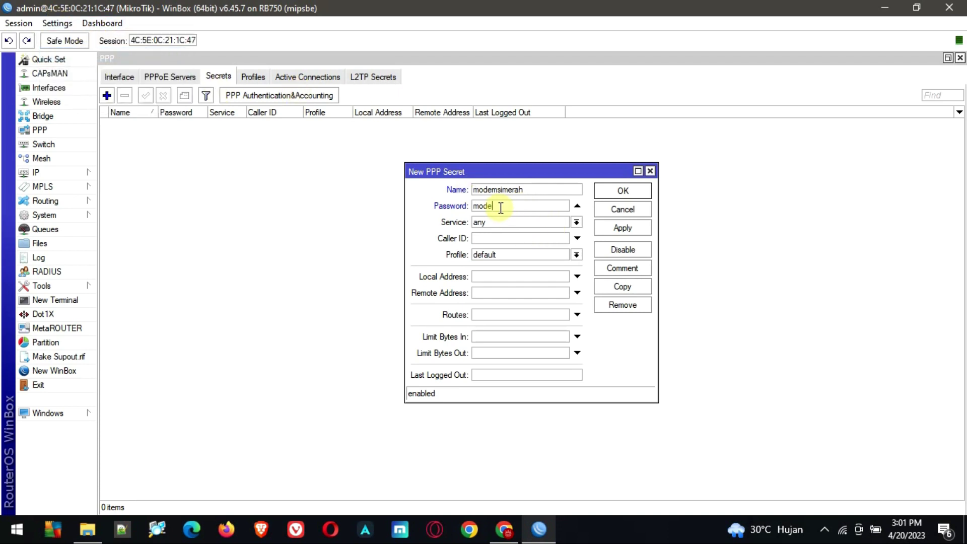
# Restrict the secret to the pppoe service and begin the local address 192.168
pyautogui.press('Tab')
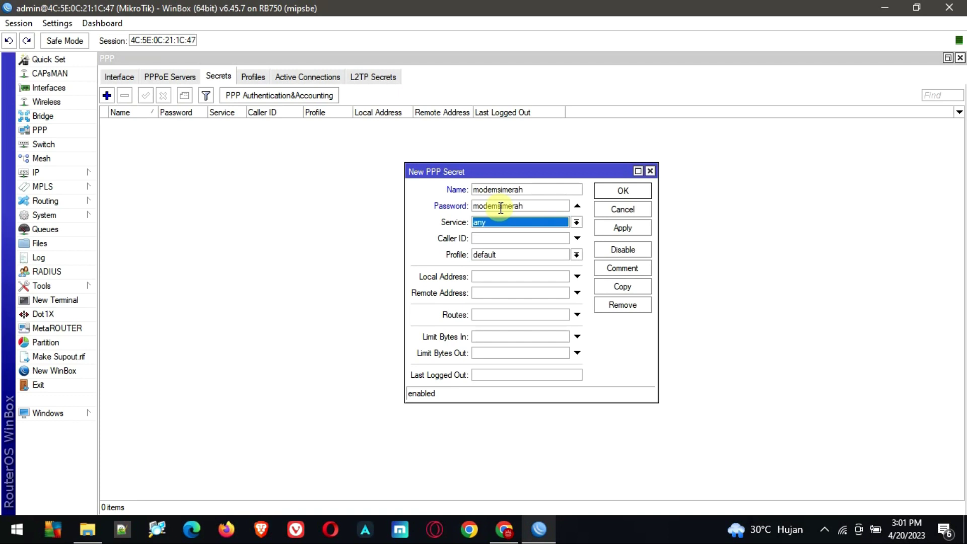
pyautogui.click(491, 225)
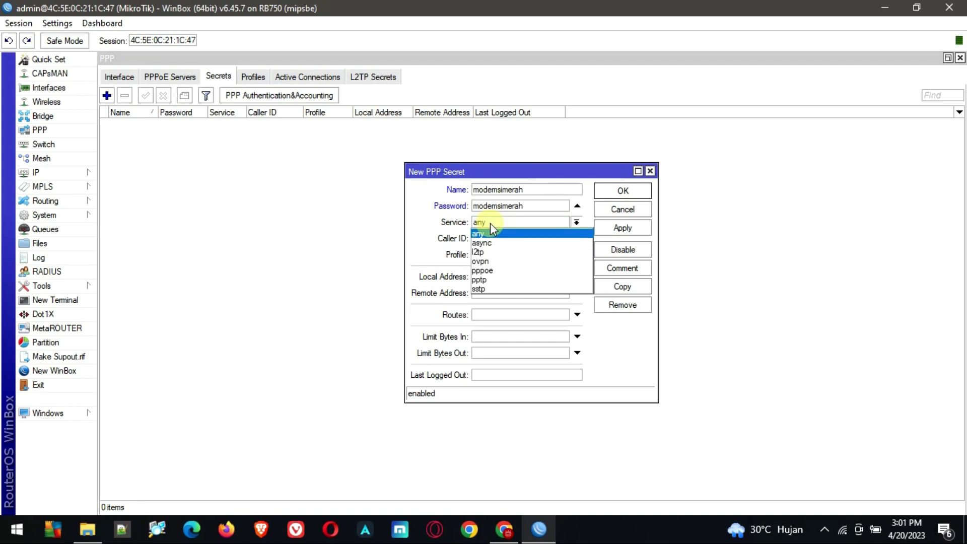
pyautogui.click(484, 271)
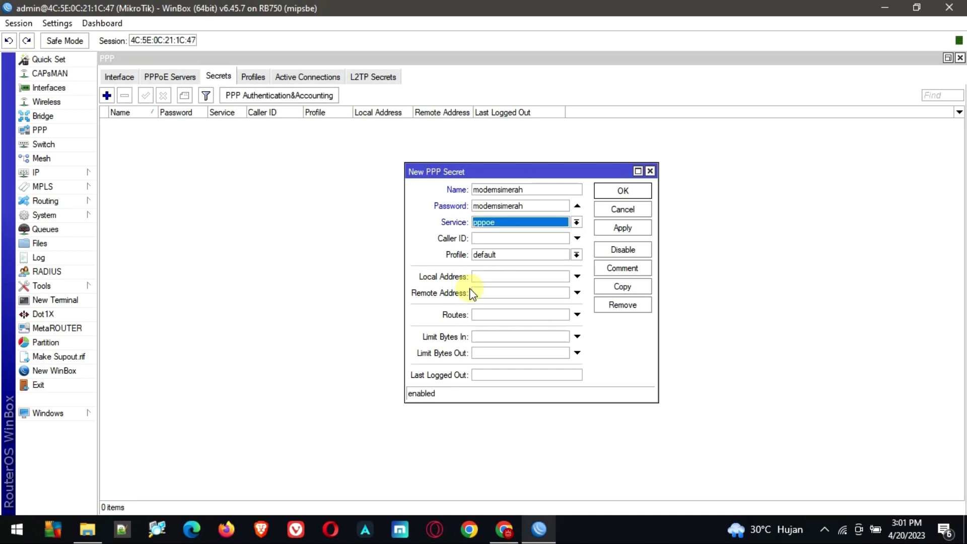
pyautogui.click(491, 276)
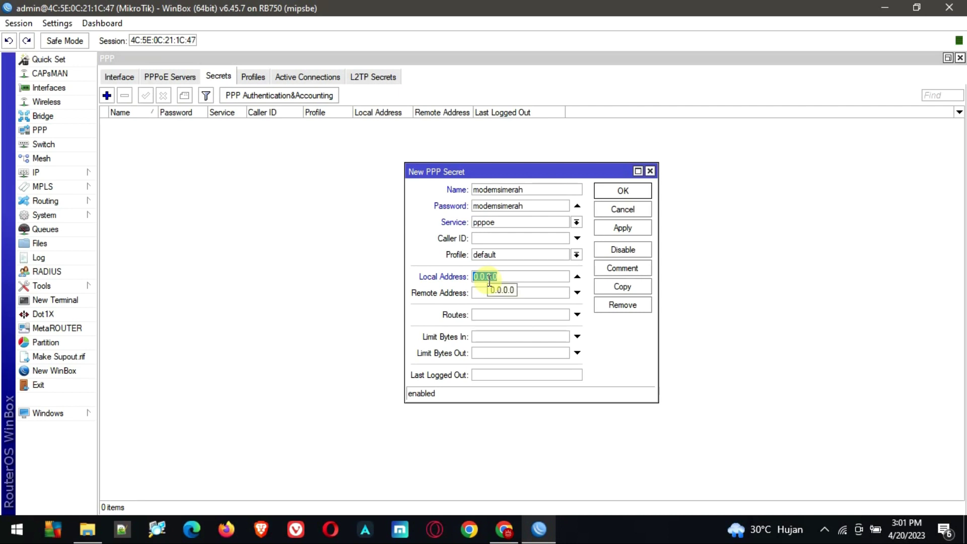
pyautogui.write('192.168')
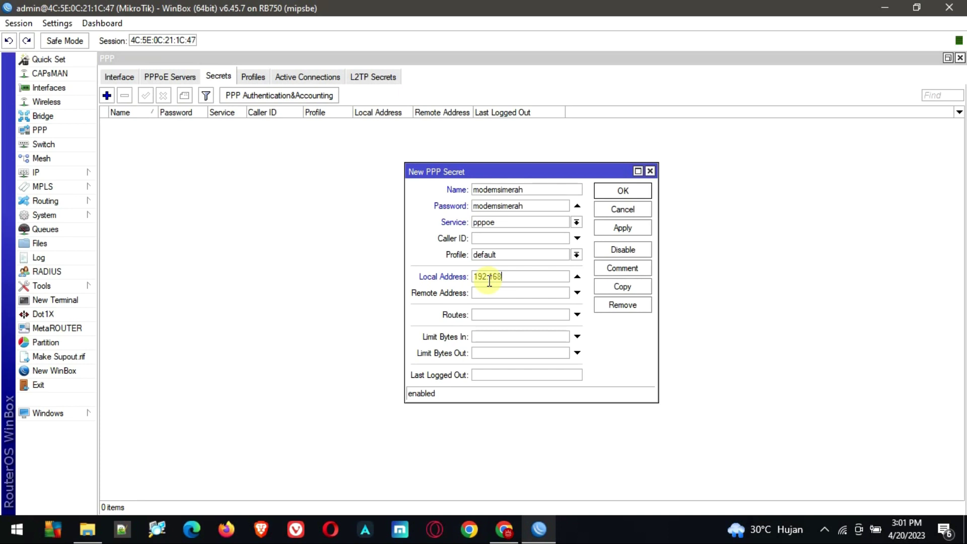
pyautogui.write('.')
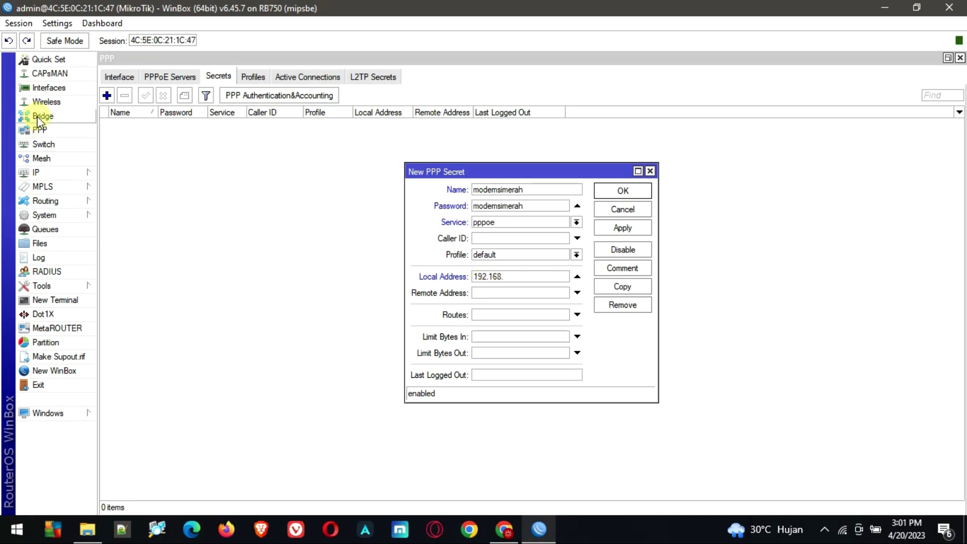
pyautogui.click(47, 101)
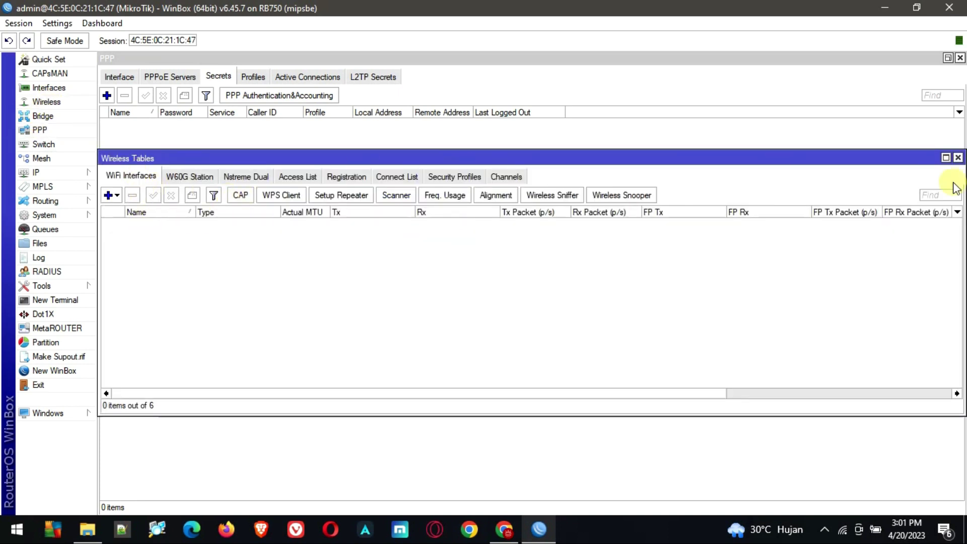
# Return to the new secret and complete local address 192.168.22.1
pyautogui.click(957, 157)
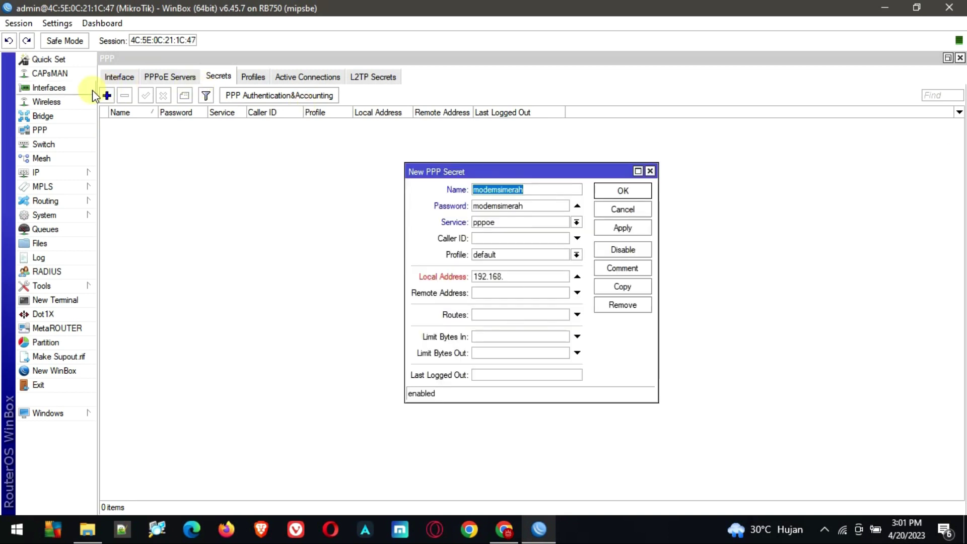
pyautogui.click(49, 102)
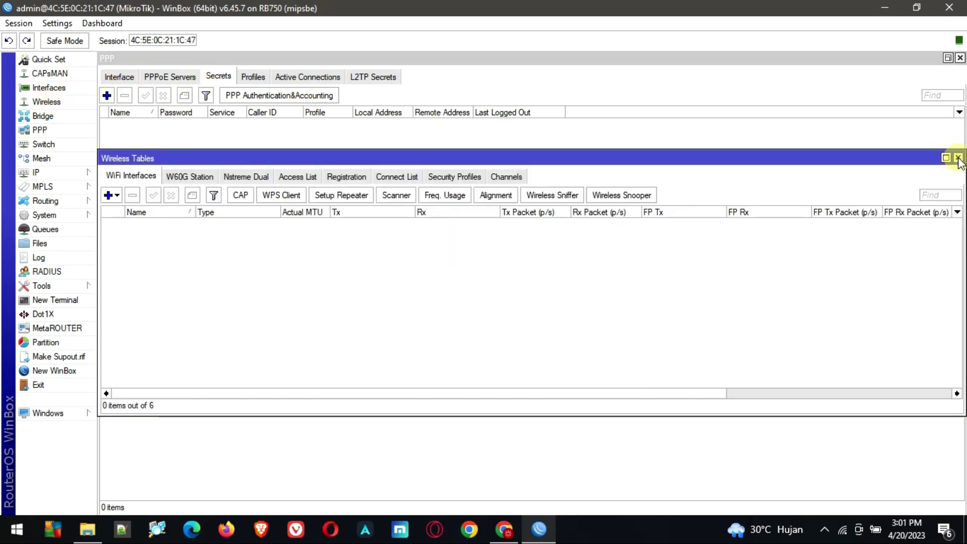
pyautogui.click(958, 157)
pyautogui.click(49, 87)
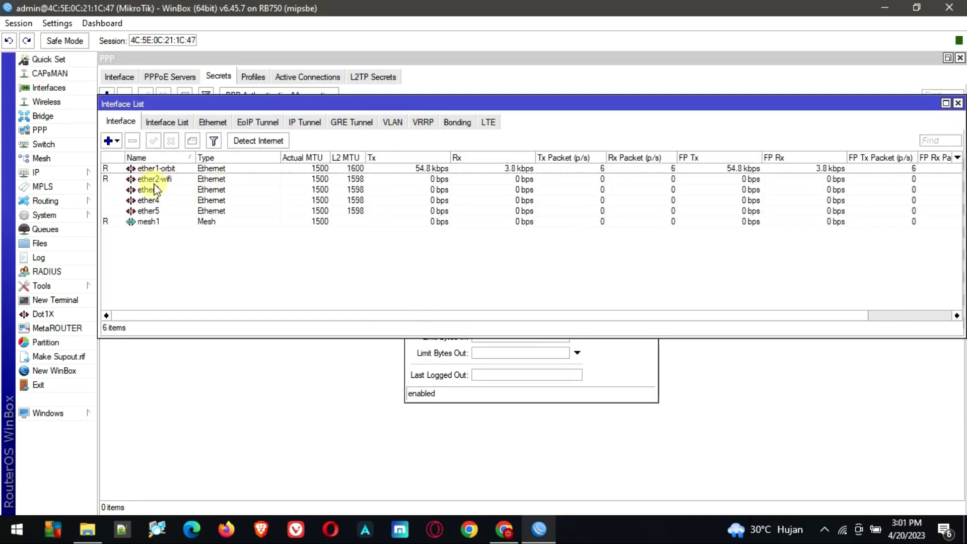
pyautogui.click(638, 377)
pyautogui.click(520, 274)
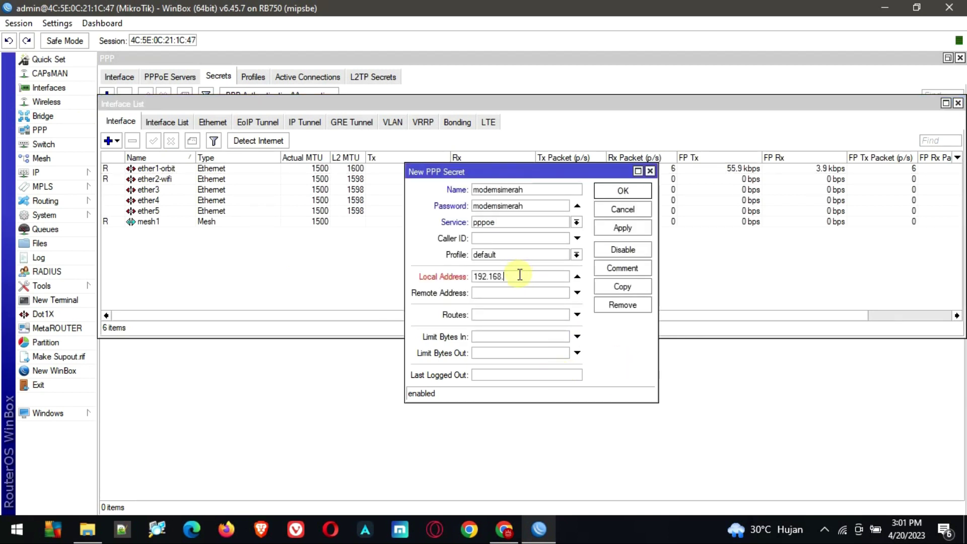
pyautogui.write('22.1')
# Set remote address 192.168.22.200, apply the secret, and minimise WinBox
pyautogui.click(512, 292)
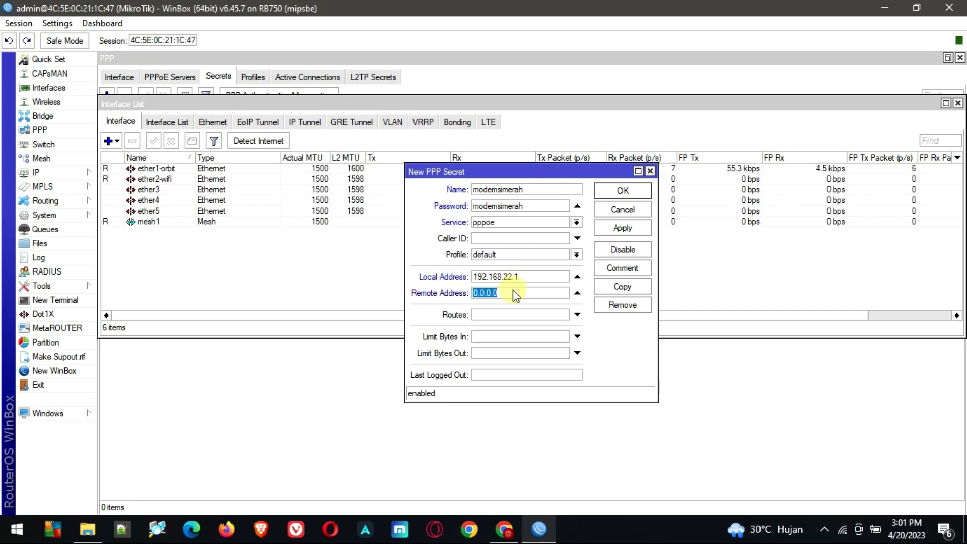
pyautogui.write('192.168.22.200')
pyautogui.moveTo(537, 293); pyautogui.dragTo(443, 292)
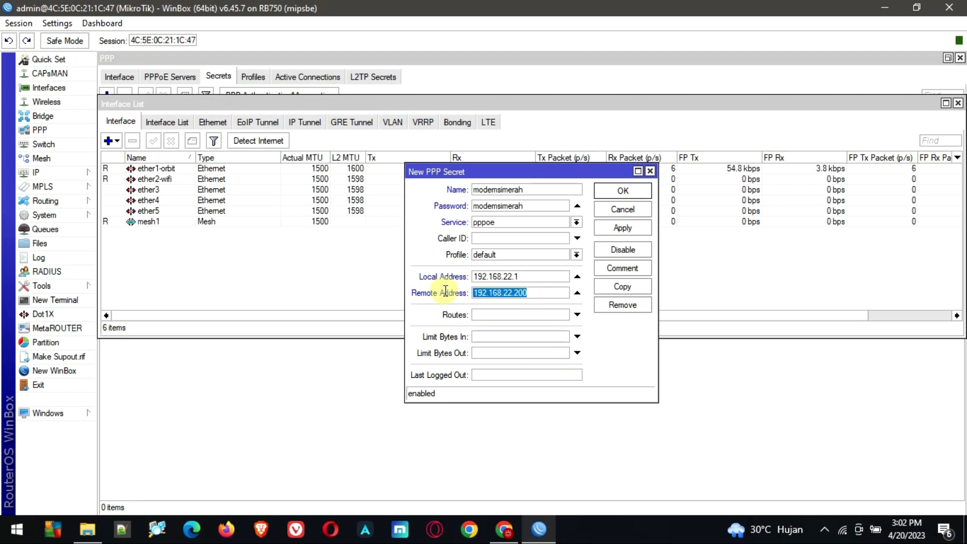
pyautogui.click(622, 232)
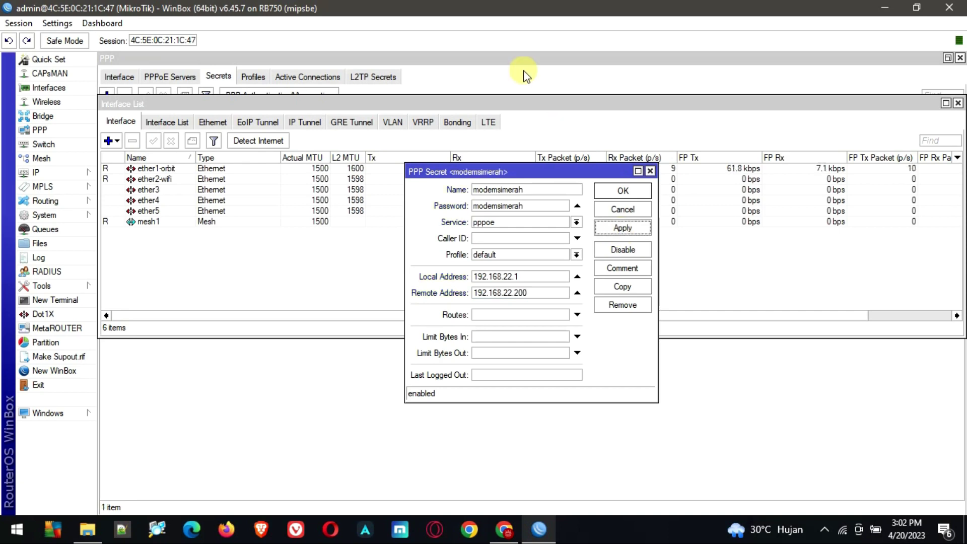
pyautogui.click(525, 75)
pyautogui.click(538, 530)
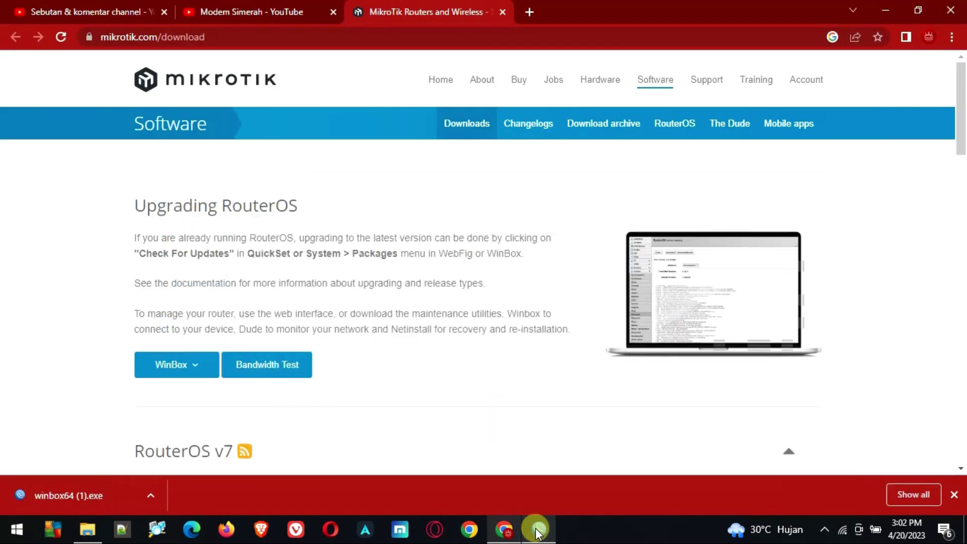
# Restore WinBox, return to PPP Secrets, widen the Name column, and start another secret
pyautogui.click(538, 530)
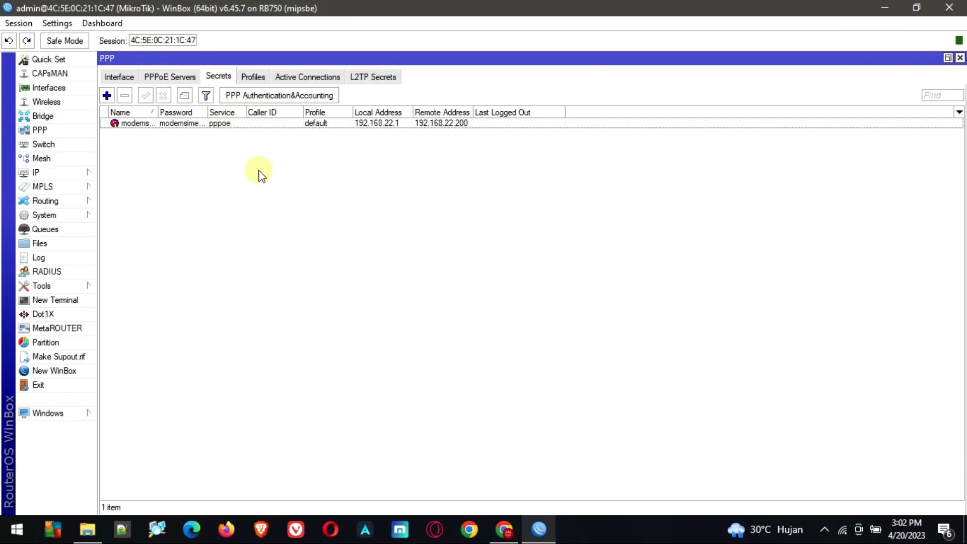
pyautogui.click(947, 58)
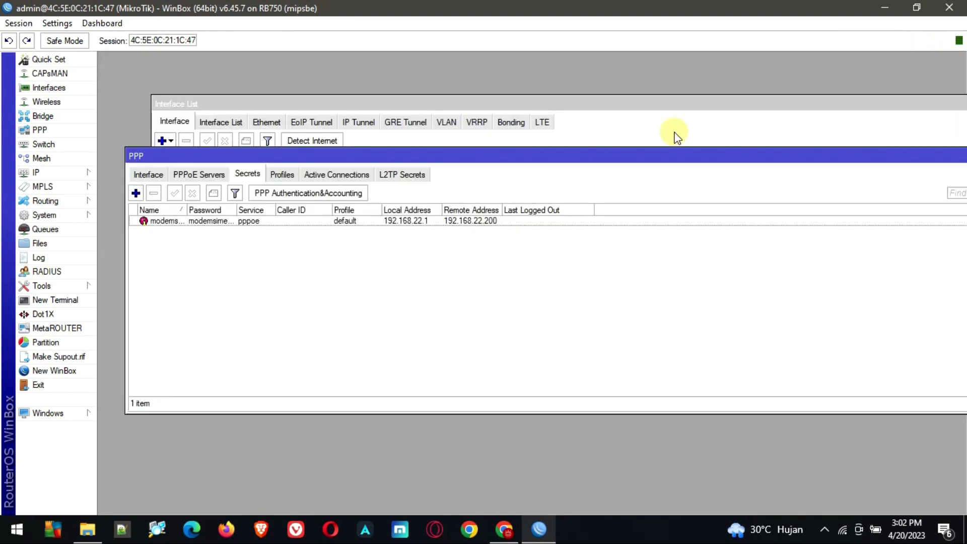
pyautogui.doubleClick(607, 160)
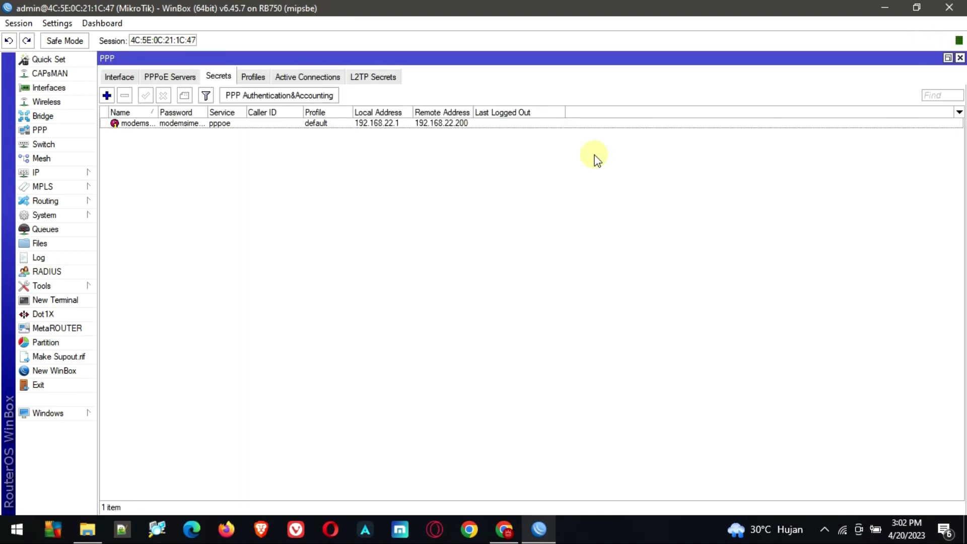
pyautogui.click(120, 74)
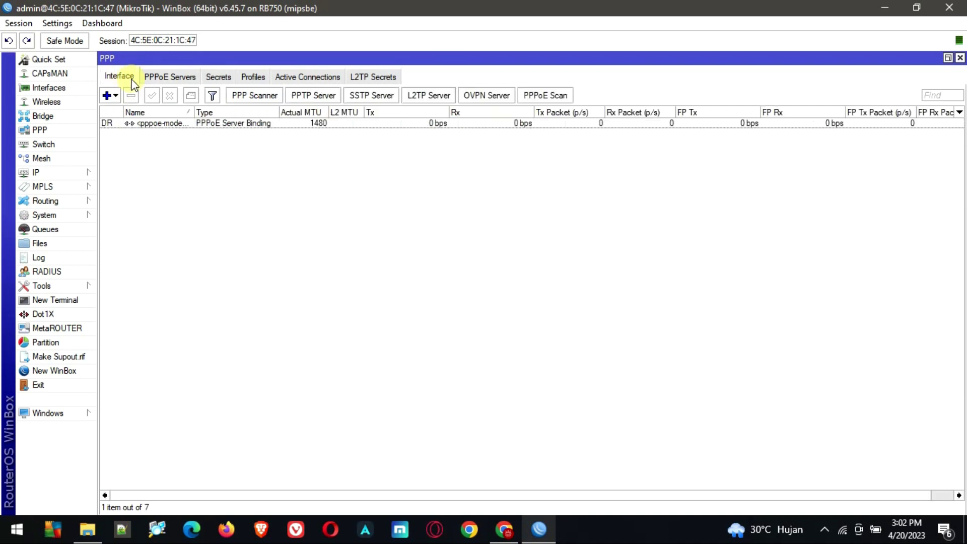
pyautogui.click(162, 78)
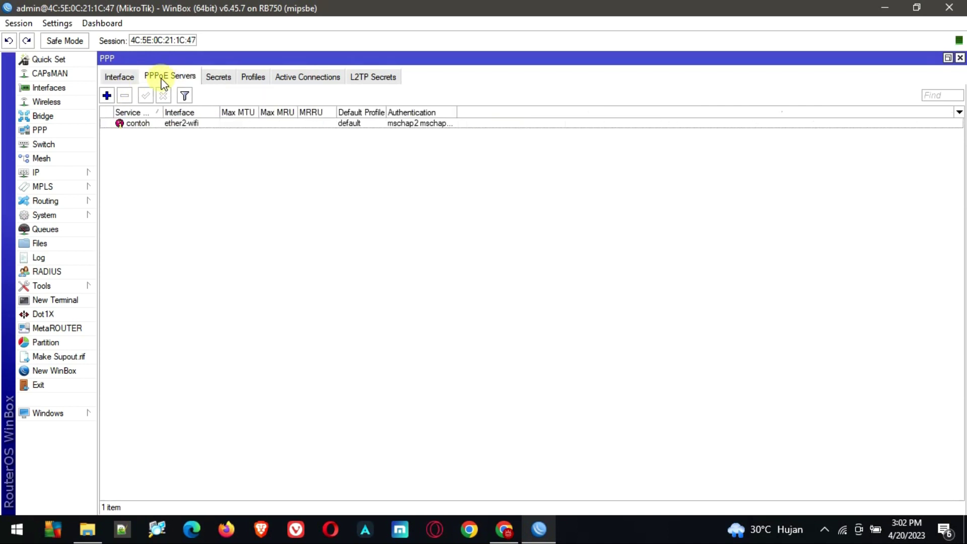
pyautogui.click(219, 79)
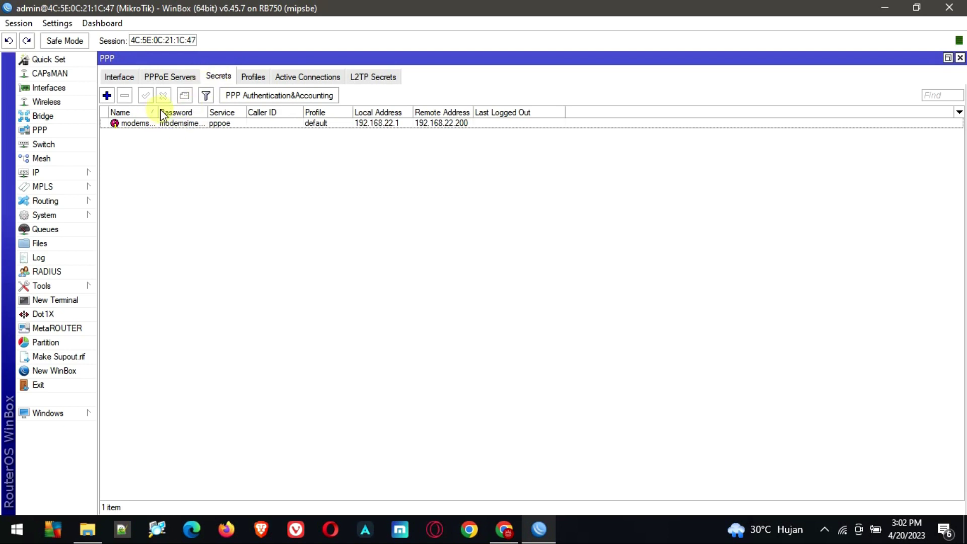
pyautogui.moveTo(160, 109); pyautogui.dragTo(217, 111)
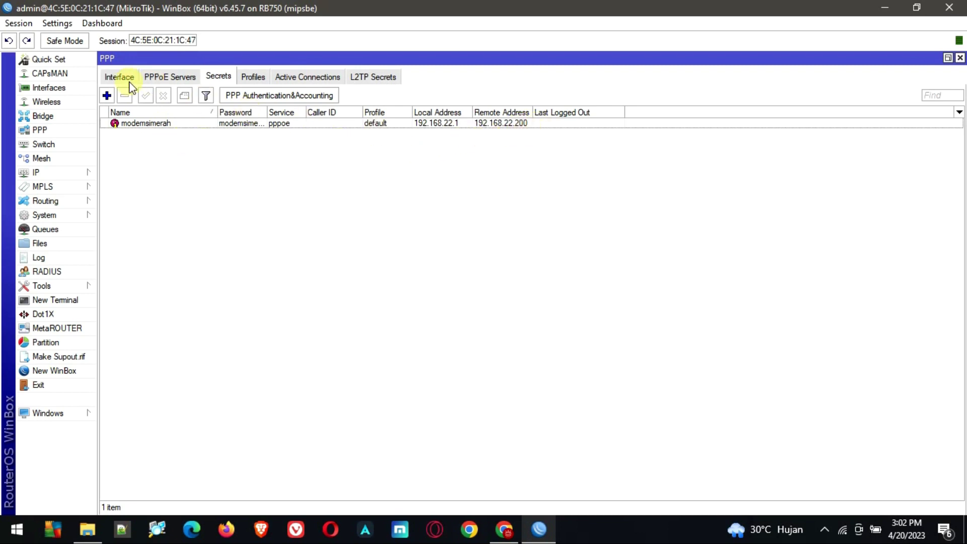
pyautogui.click(108, 98)
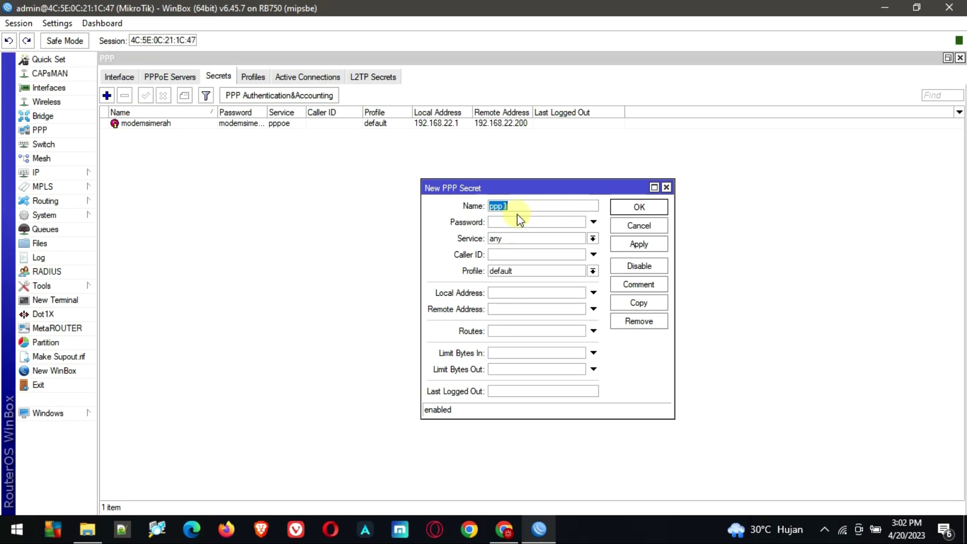
pyautogui.hotkey('ctrl', 'a')
pyautogui.hotkey('ctrl', 'c')
pyautogui.click(515, 219)
pyautogui.hotkey('ctrl', 'v')
pyautogui.click(519, 239)
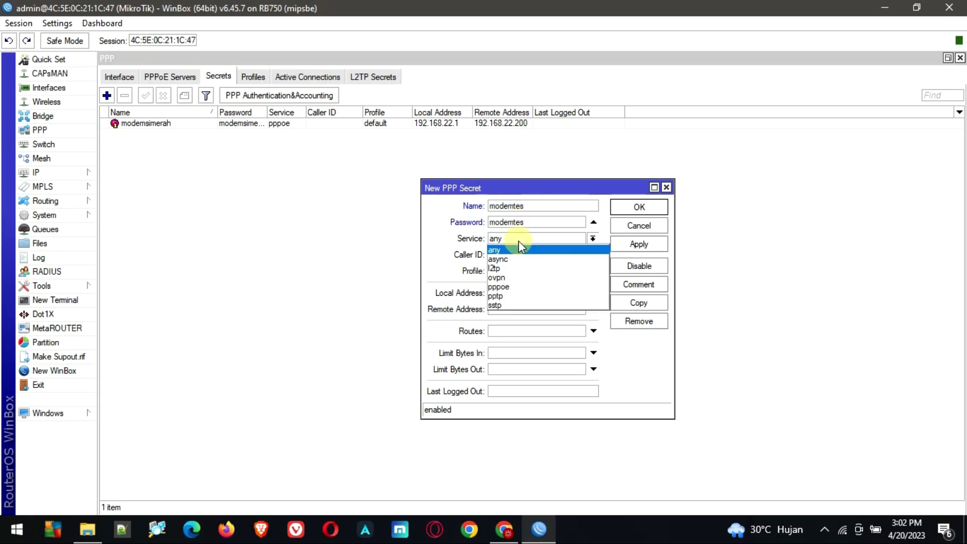
pyautogui.click(504, 287)
# Set local address 192.168.22.1 and remote 192.168.22.201, then save the secret
pyautogui.click(504, 297)
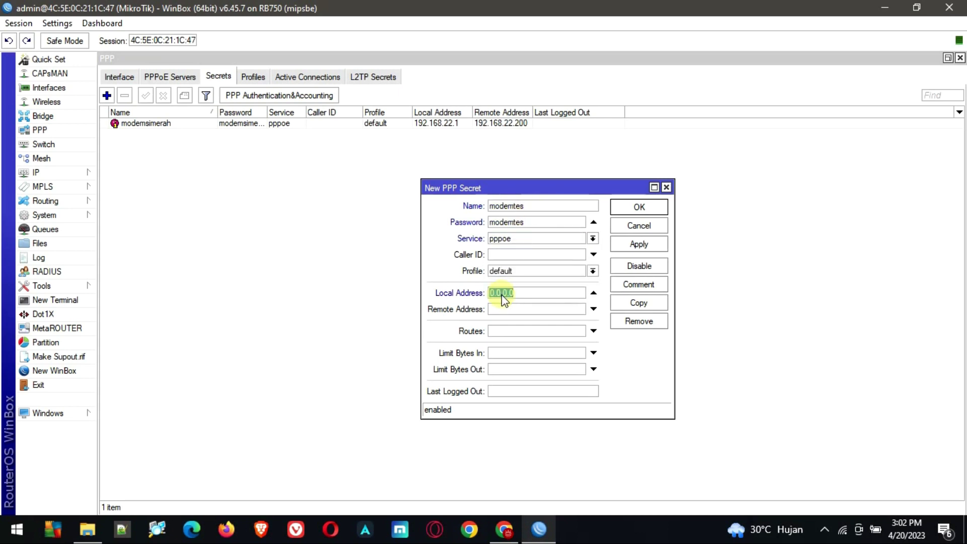
pyautogui.write('192.168.22.1')
pyautogui.press('Tab')
pyautogui.click(512, 309)
pyautogui.write('192.168.22')
pyautogui.write('201')
pyautogui.moveTo(557, 313); pyautogui.dragTo(461, 321)
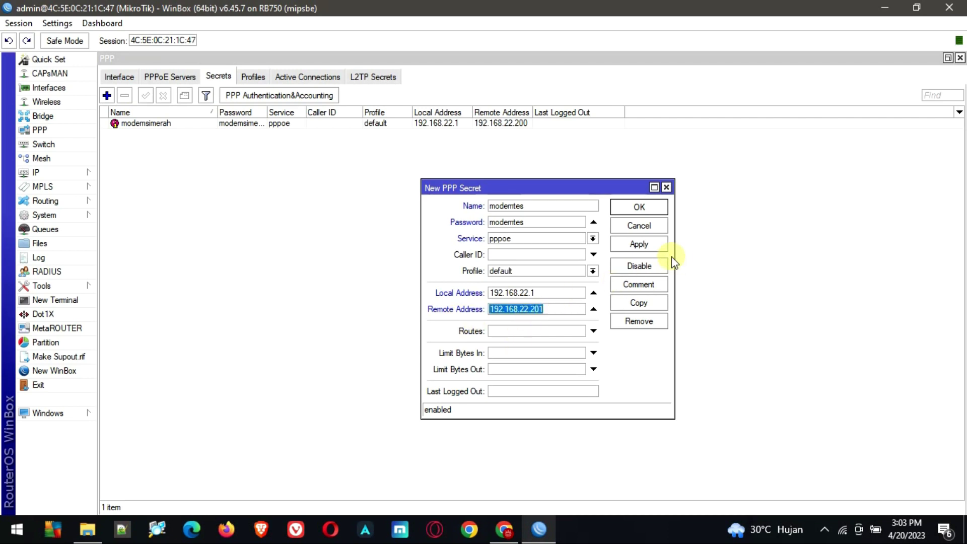
pyautogui.click(658, 247)
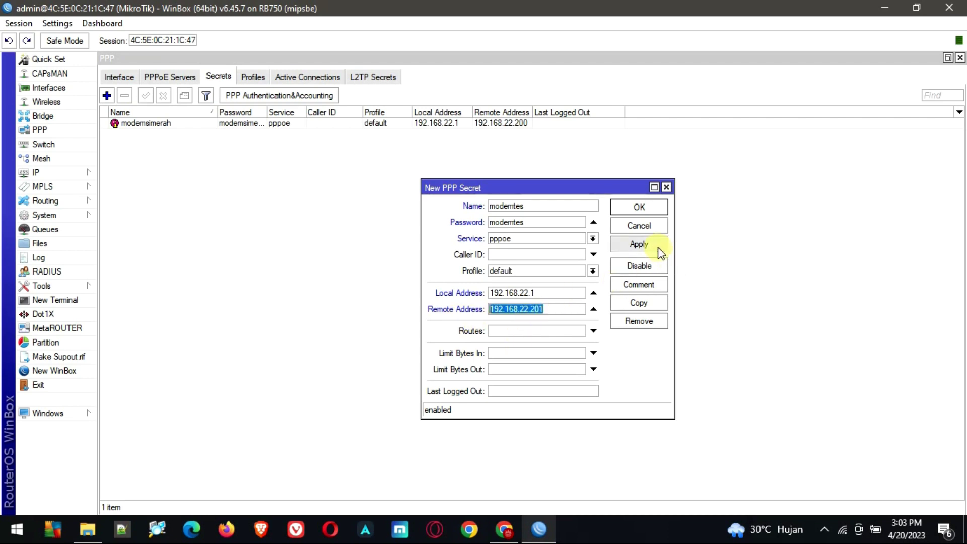
pyautogui.click(641, 208)
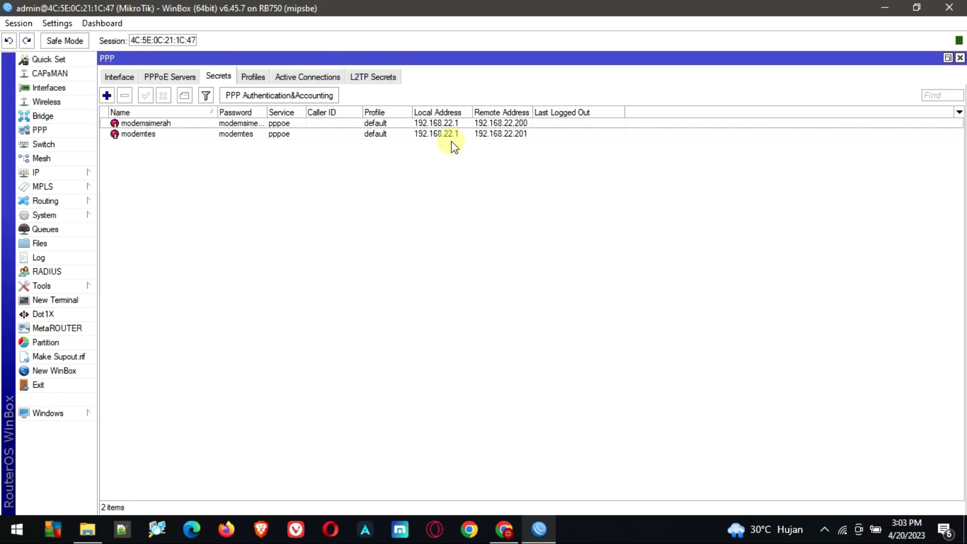
# Check the Interface and Profiles lists, then reopen the 192.168.22.201 secret's settings
pyautogui.click(502, 127)
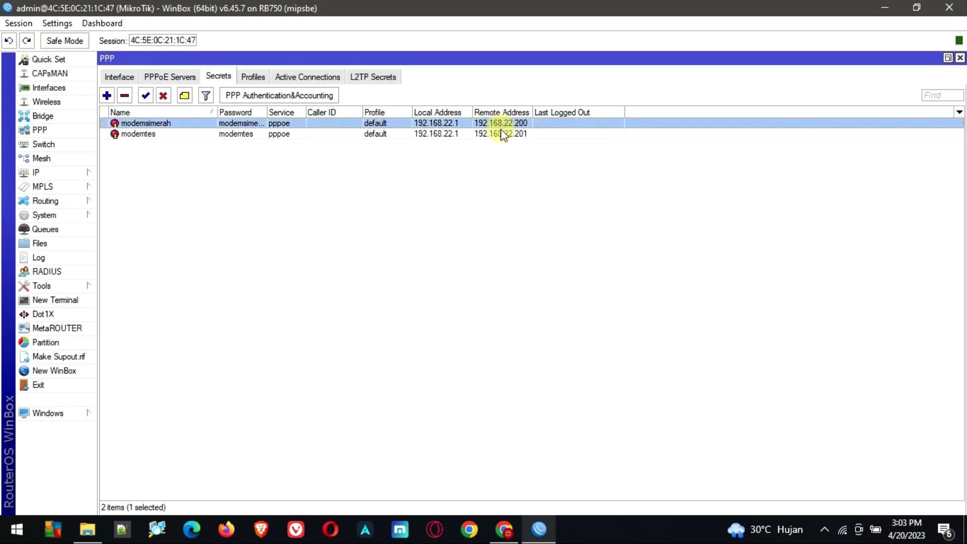
pyautogui.click(501, 135)
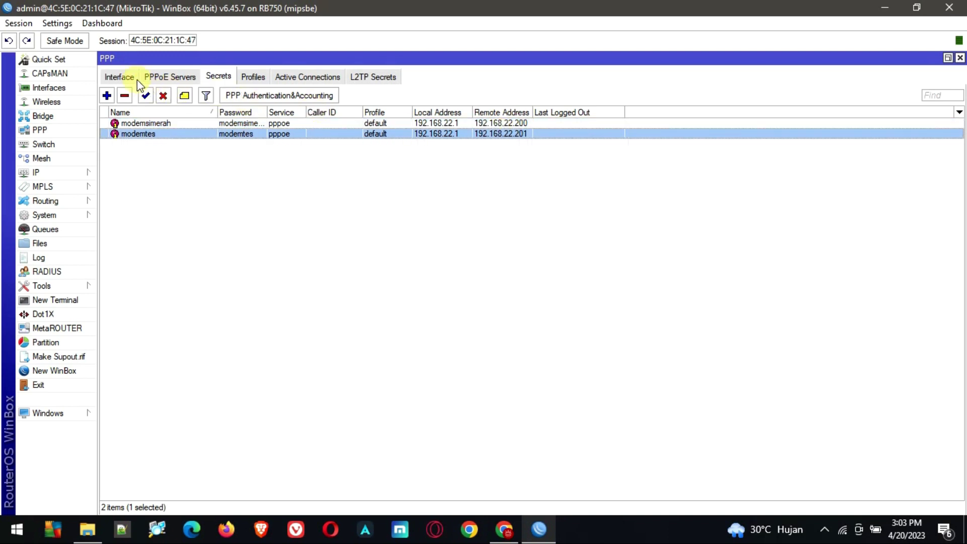
pyautogui.click(119, 77)
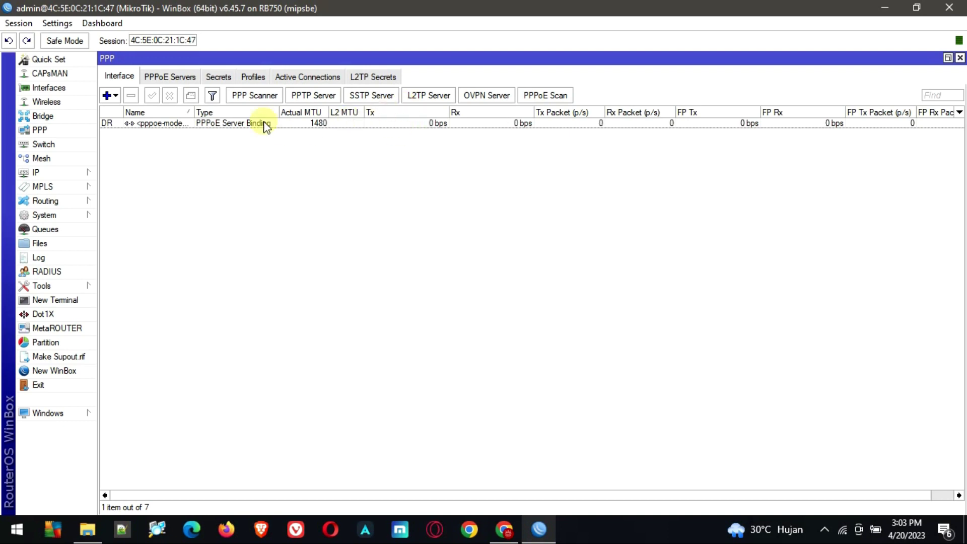
pyautogui.click(265, 80)
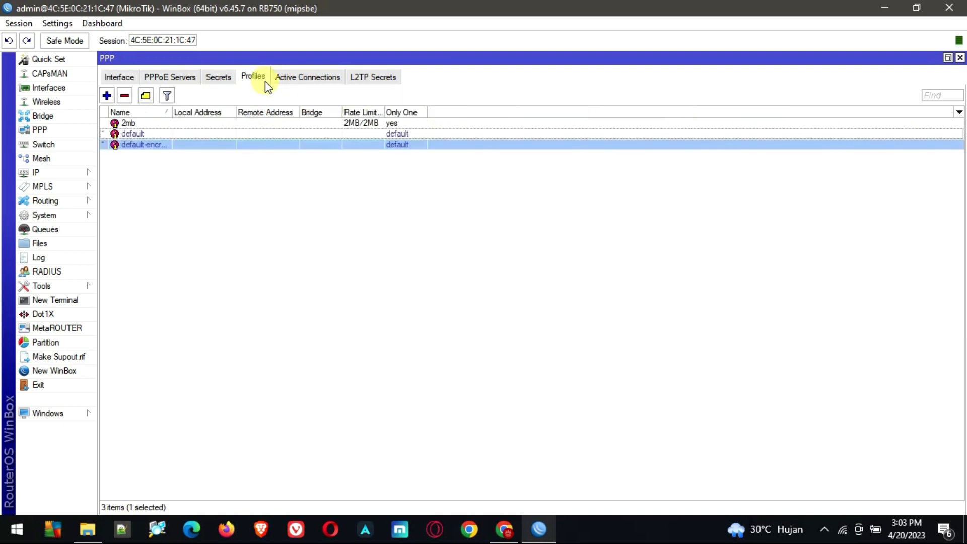
pyautogui.click(218, 78)
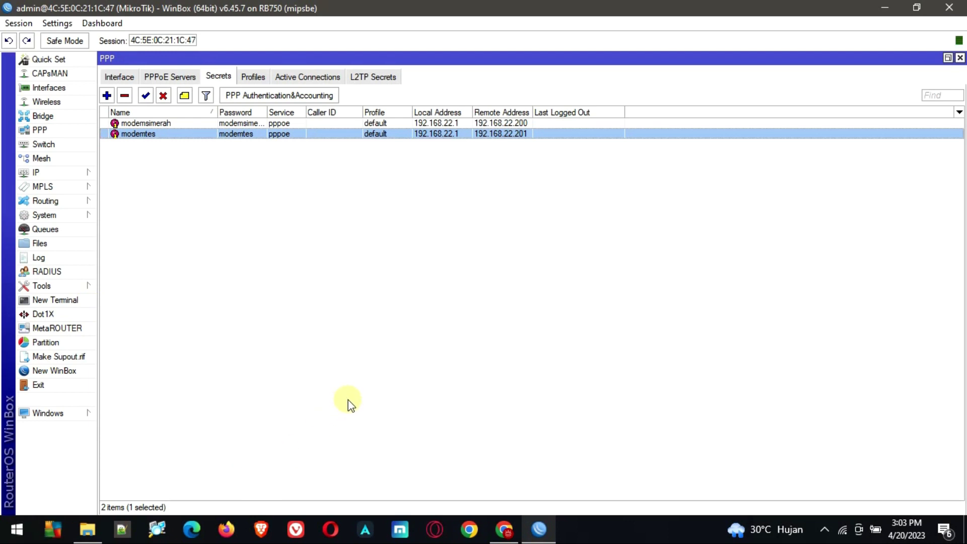
pyautogui.press('Return')
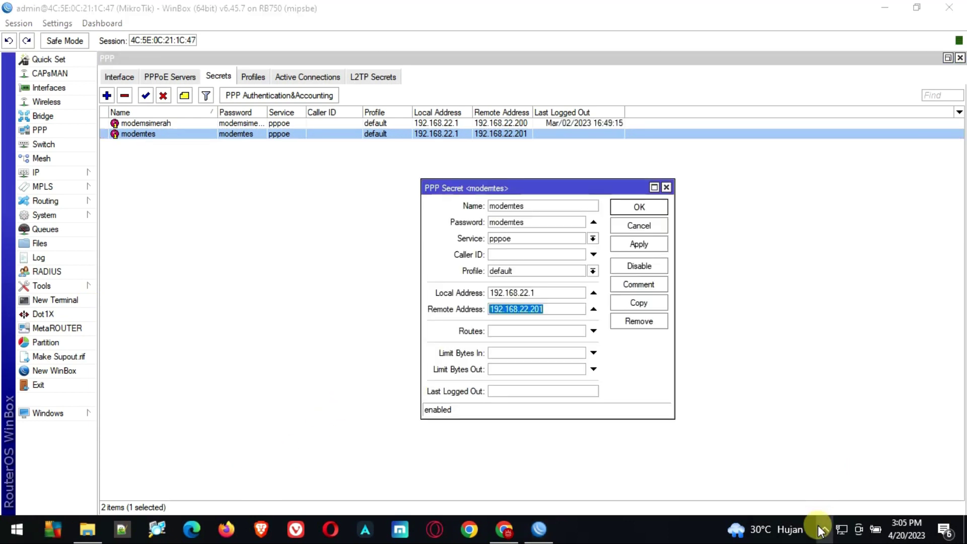
pyautogui.click(823, 528)
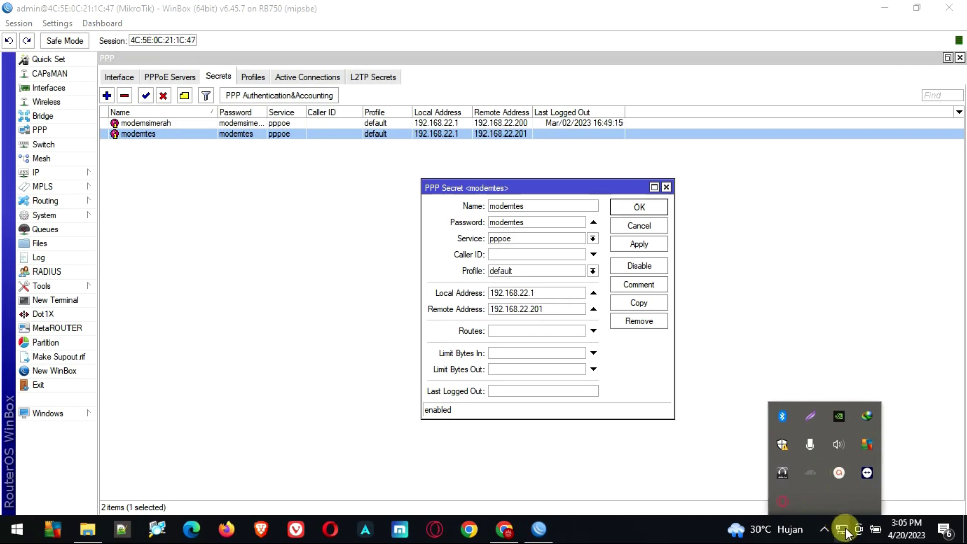
# From the Dial-up settings, start a new Internet connection of type Broadband (PPPoE)
pyautogui.click(843, 528)
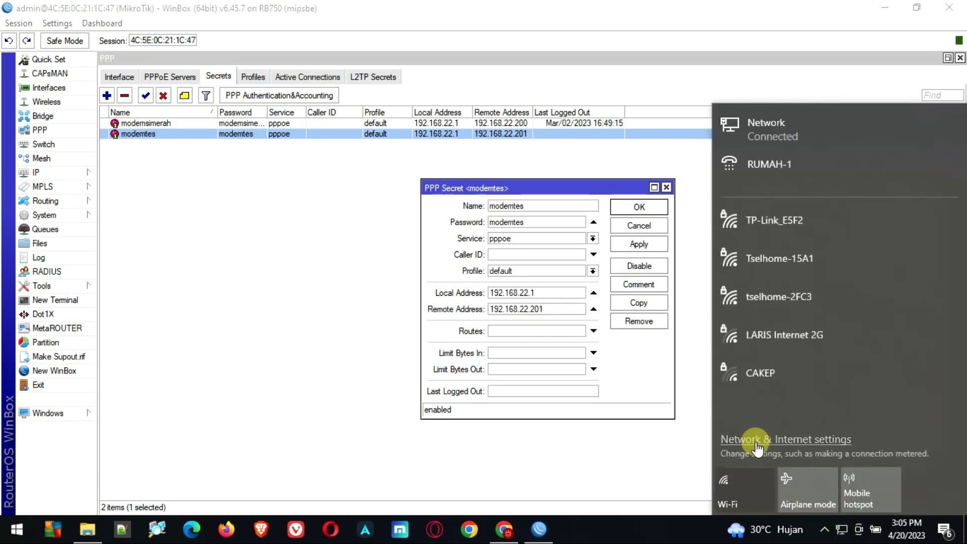
pyautogui.click(757, 441)
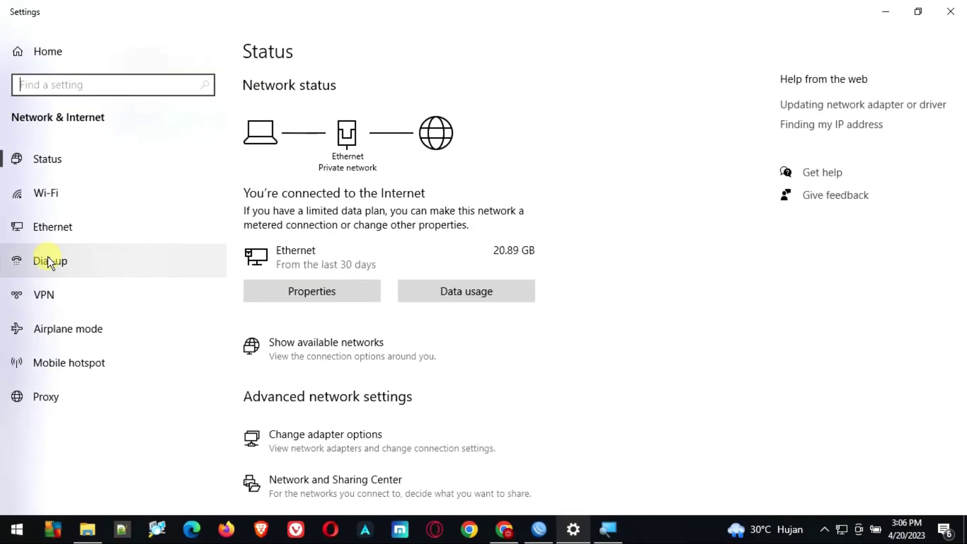
pyautogui.click(49, 262)
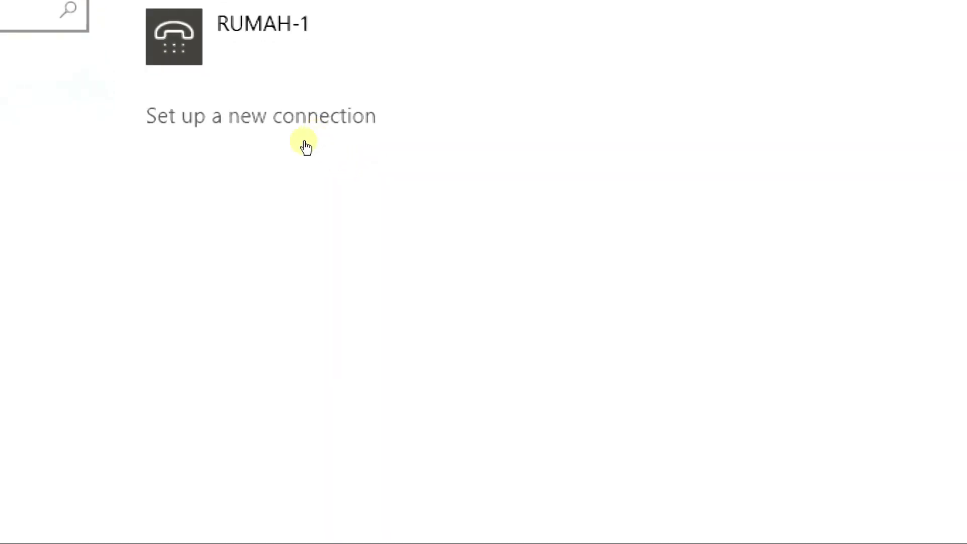
pyautogui.click(306, 146)
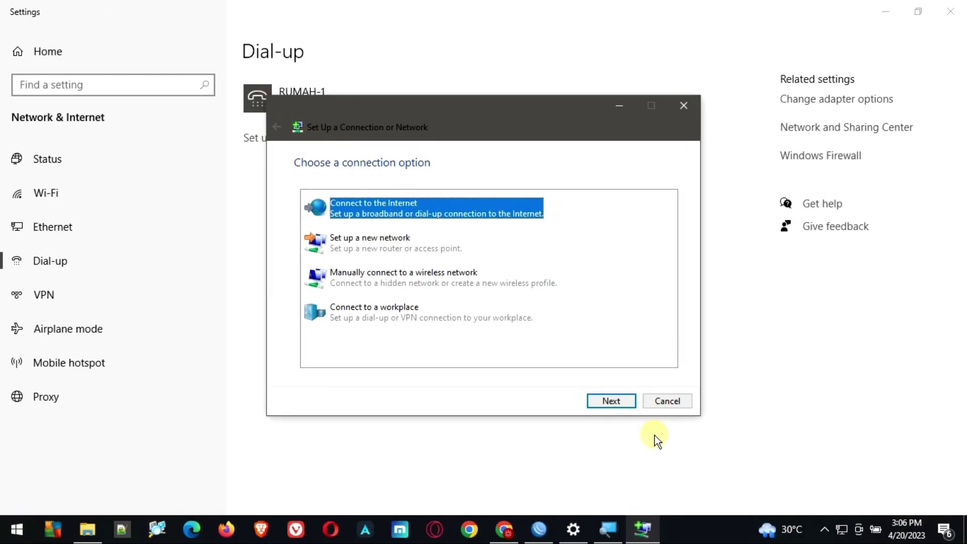
pyautogui.click(613, 400)
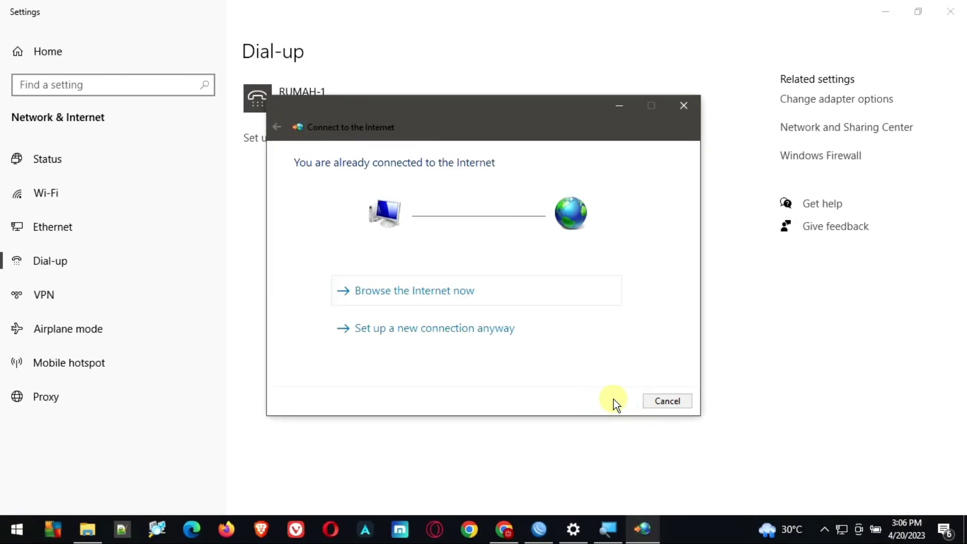
pyautogui.click(451, 335)
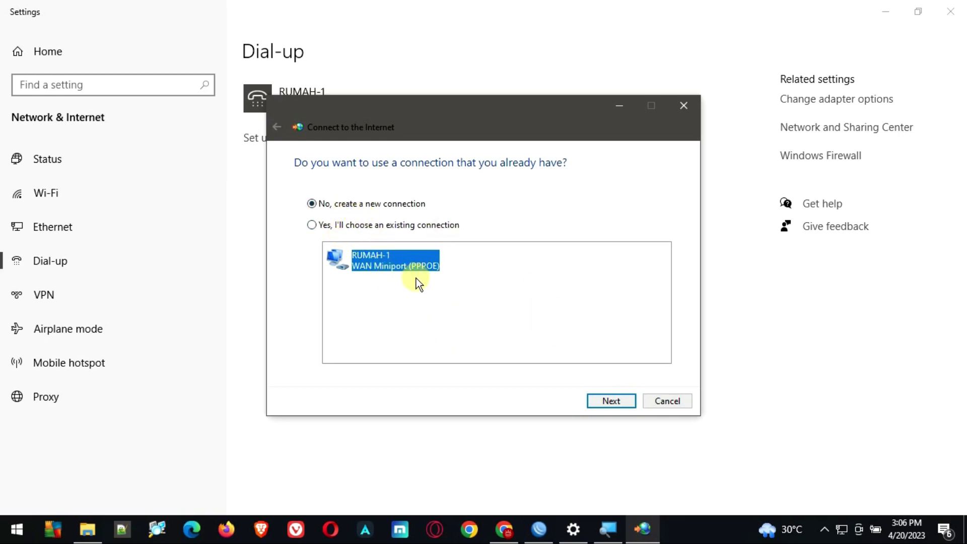
pyautogui.click(601, 400)
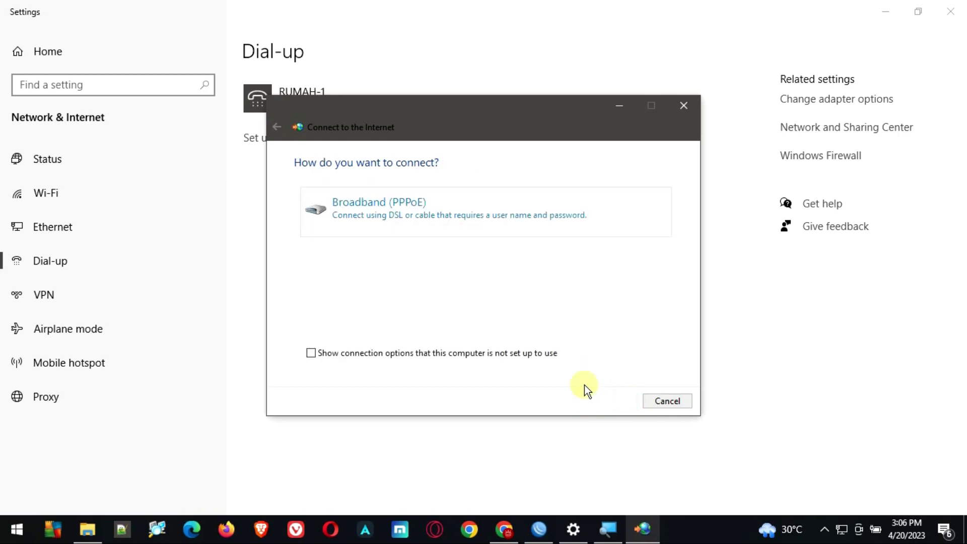
pyautogui.click(398, 220)
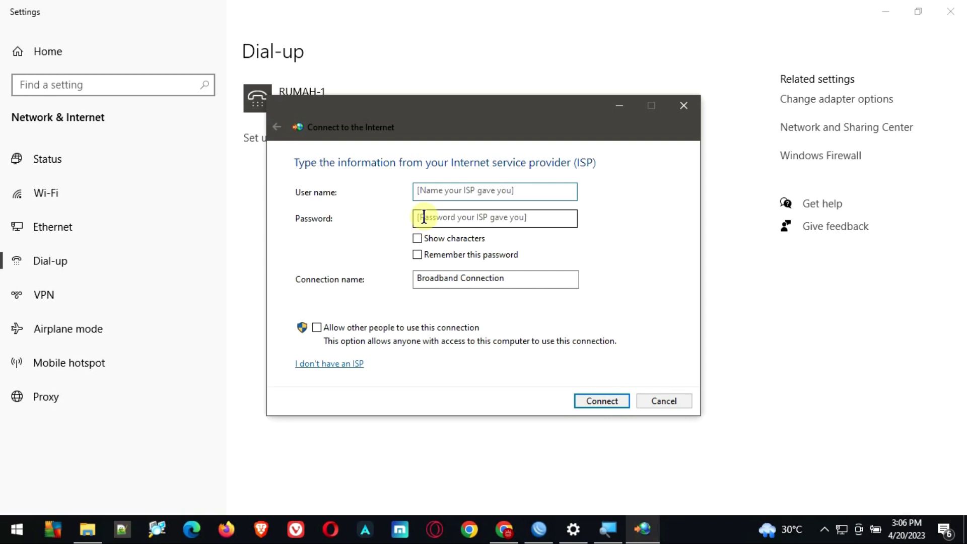
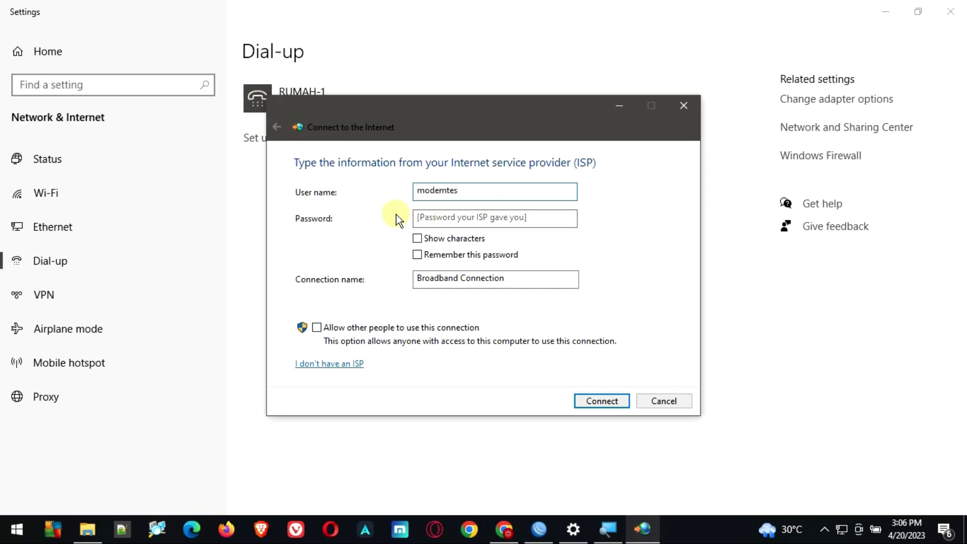
# Enter the PPP secret's user name and password, allow other users, and connect RUMAH-1
pyautogui.click(443, 218)
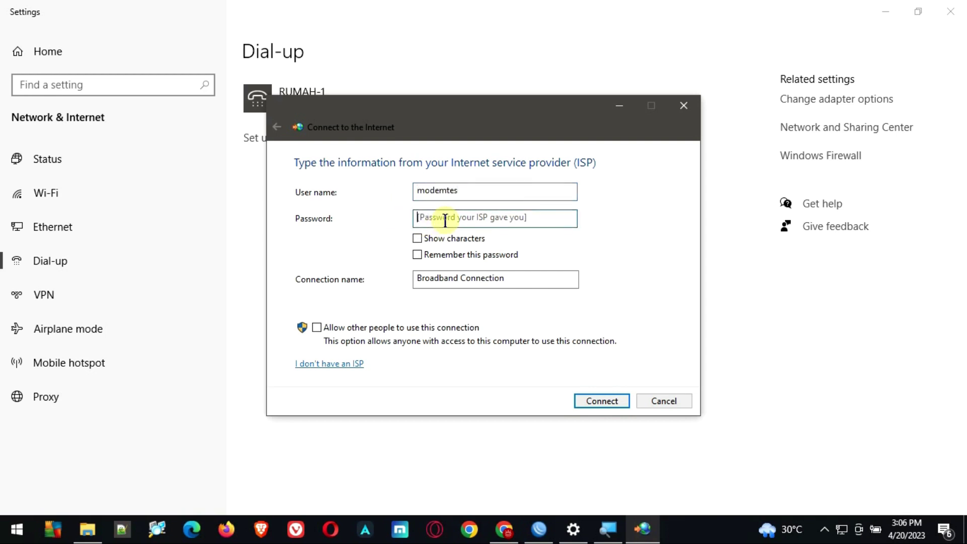
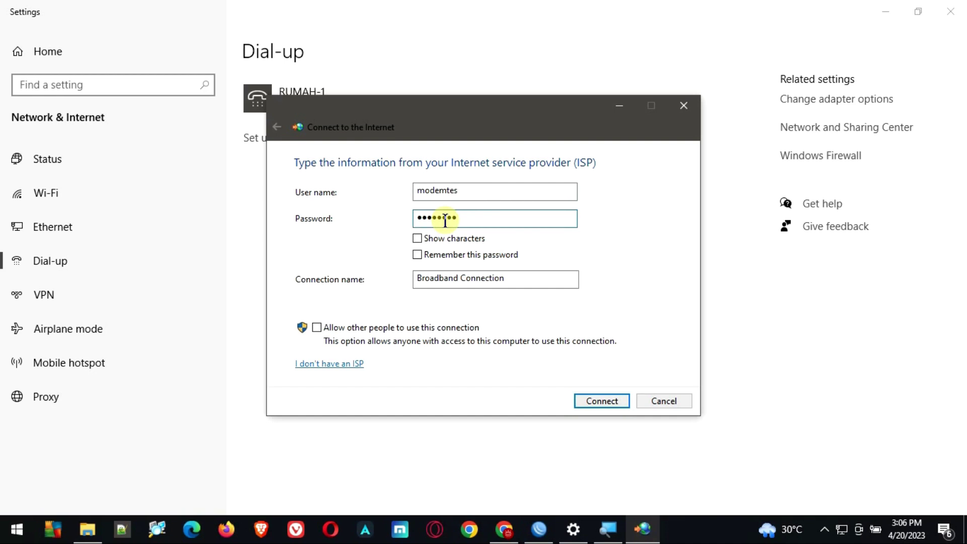
pyautogui.click(317, 328)
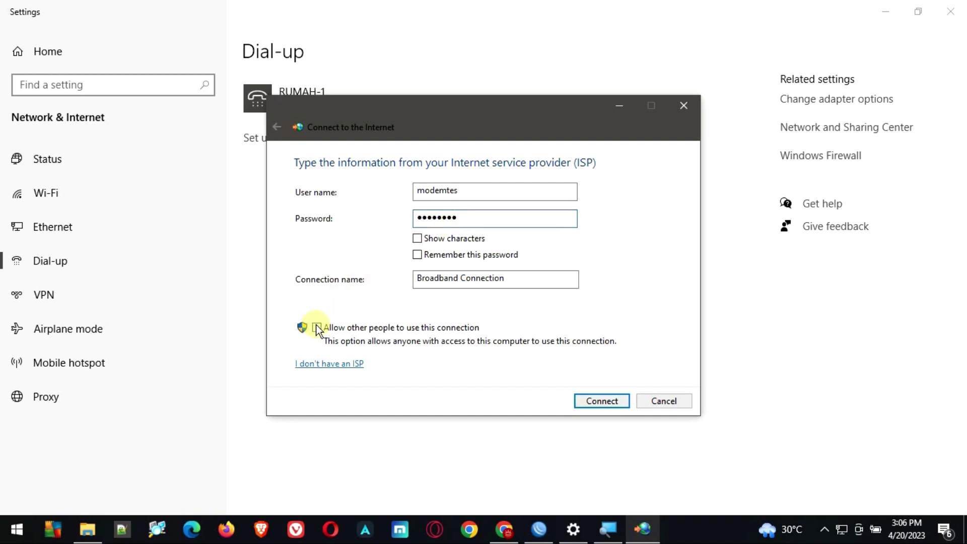
pyautogui.click(590, 399)
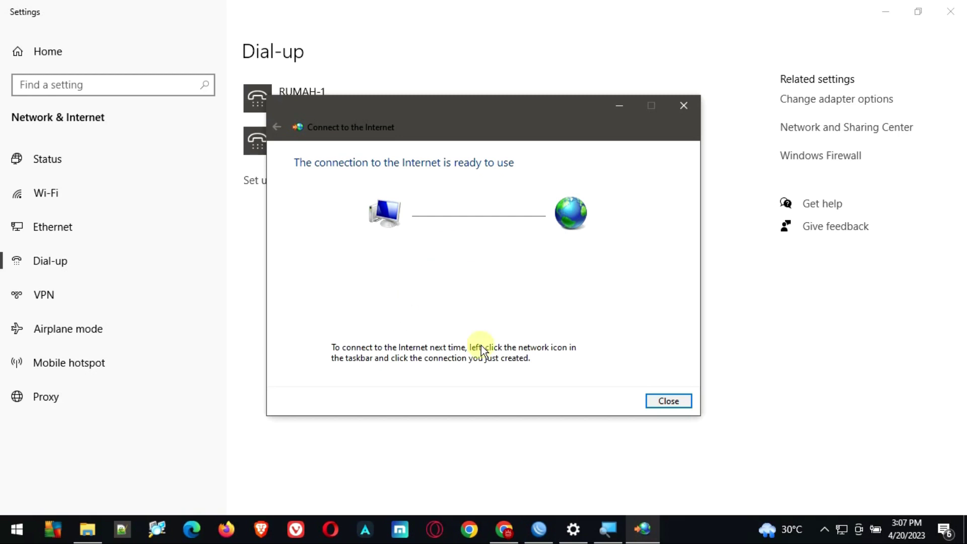
pyautogui.click(672, 404)
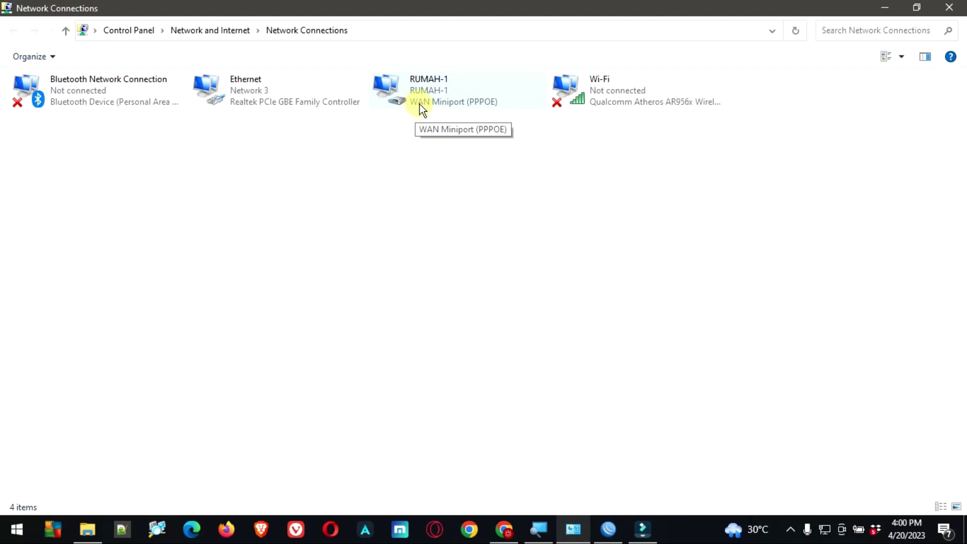
# Check that RUMAH-1's status details show IPv4 address 192.168.22.201, then return to WinBox
pyautogui.rightClick(426, 100)
pyautogui.click(444, 124)
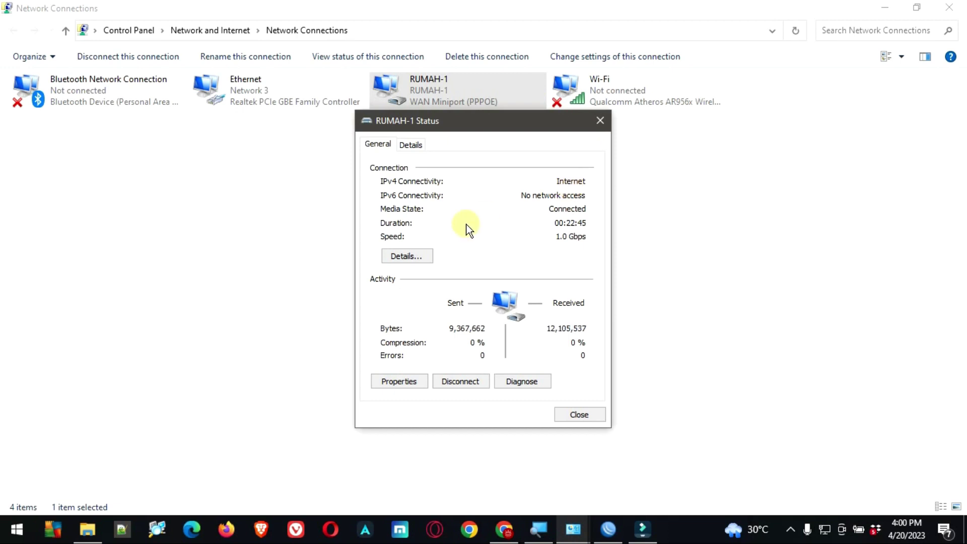
pyautogui.click(420, 254)
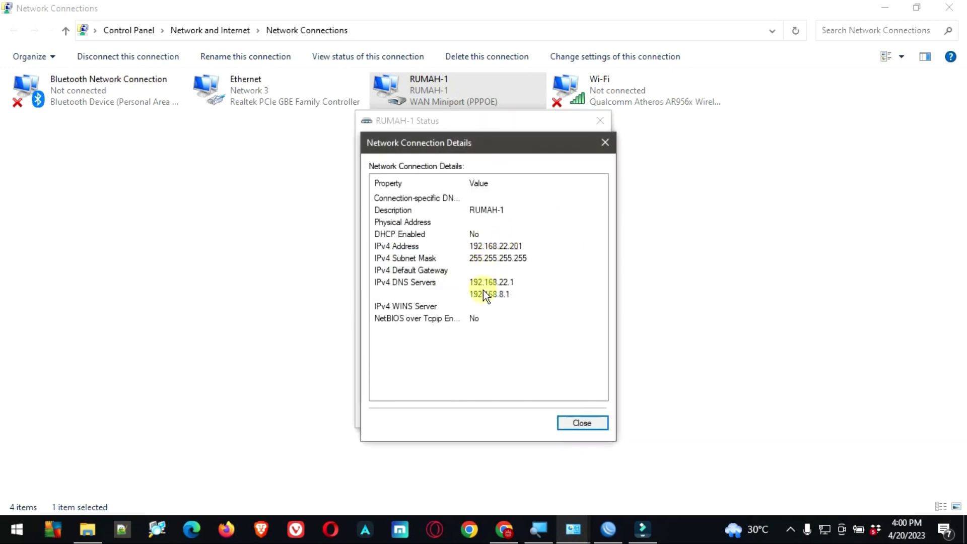
pyautogui.moveTo(568, 147); pyautogui.dragTo(669, 146)
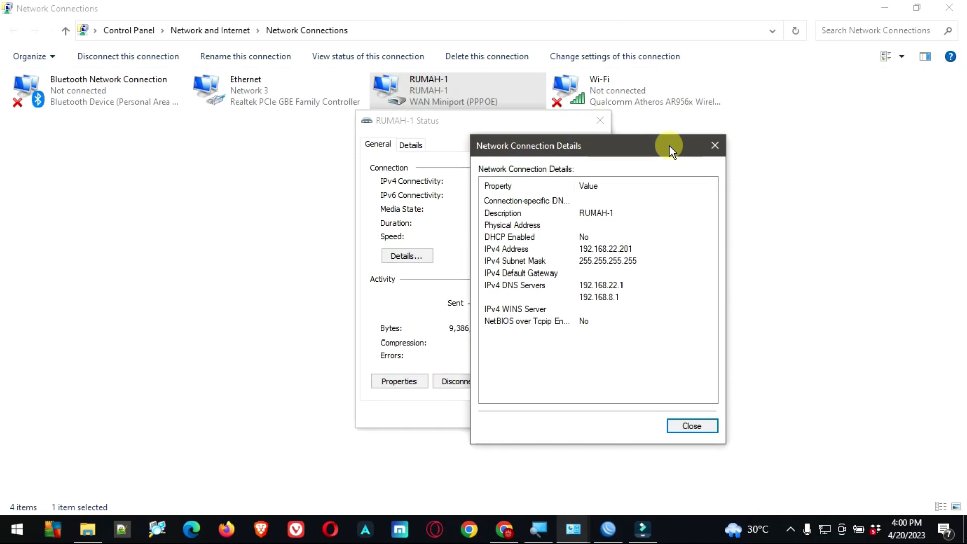
pyautogui.hotkey('alt', 'Tab')
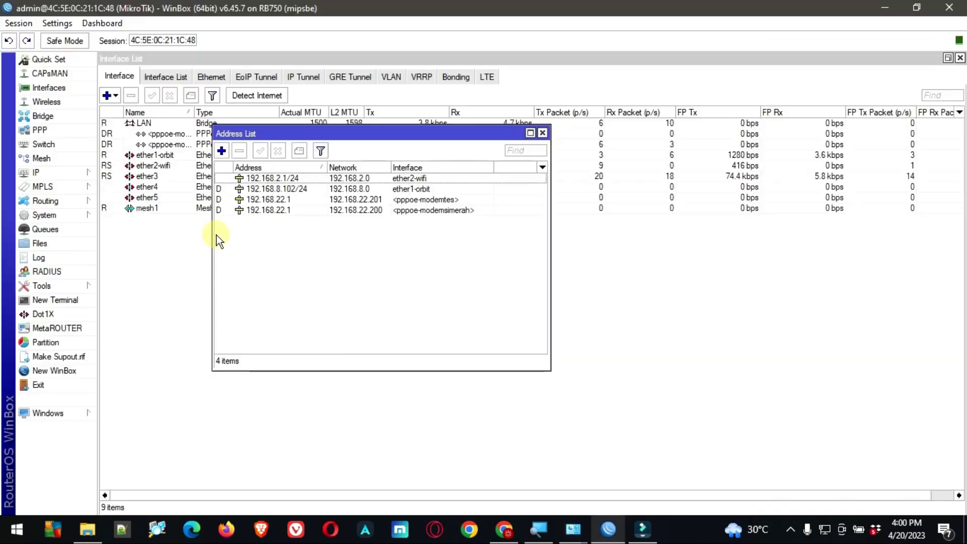
# In PPP Active Connections, select the client at 192.168.22.201, then go to the speed test page
pyautogui.click(44, 130)
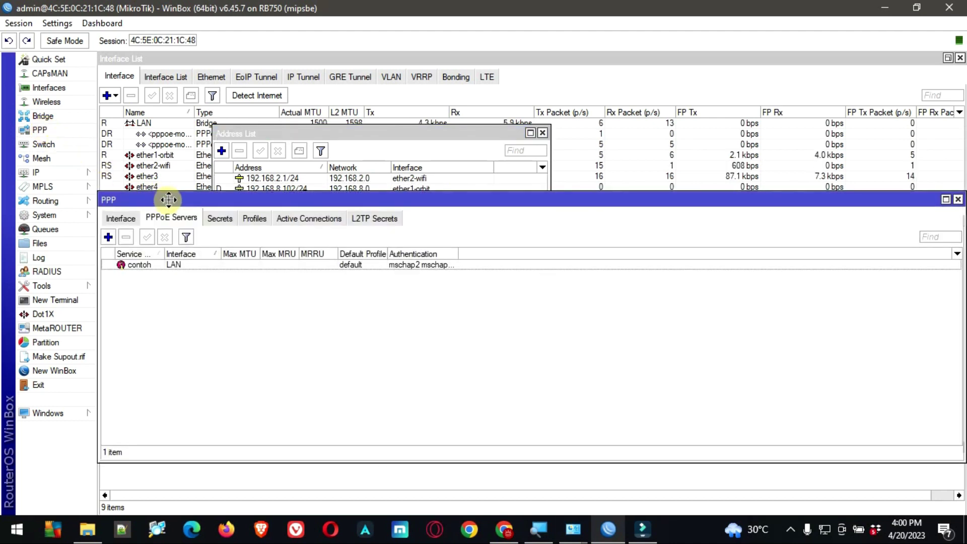
pyautogui.moveTo(166, 195); pyautogui.dragTo(192, 191)
pyautogui.click(342, 220)
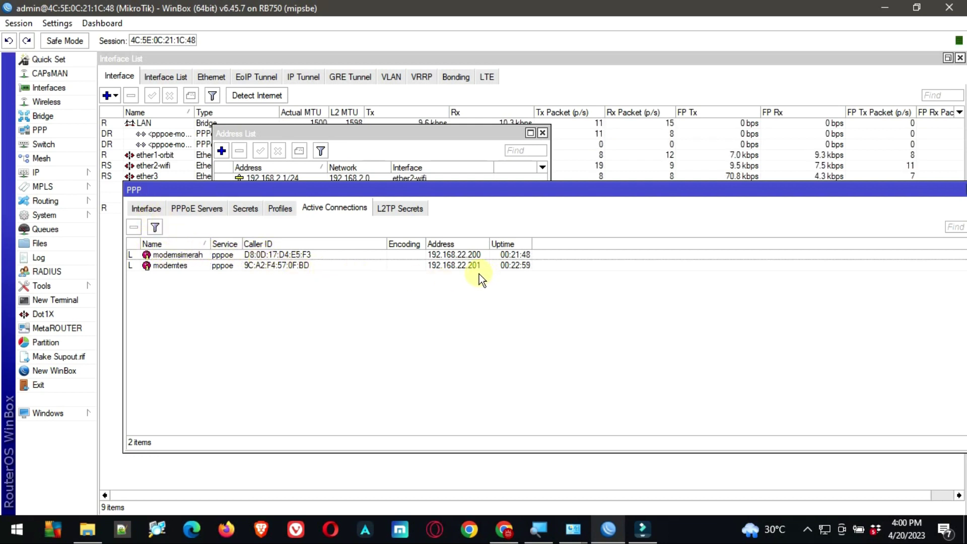
pyautogui.click(159, 266)
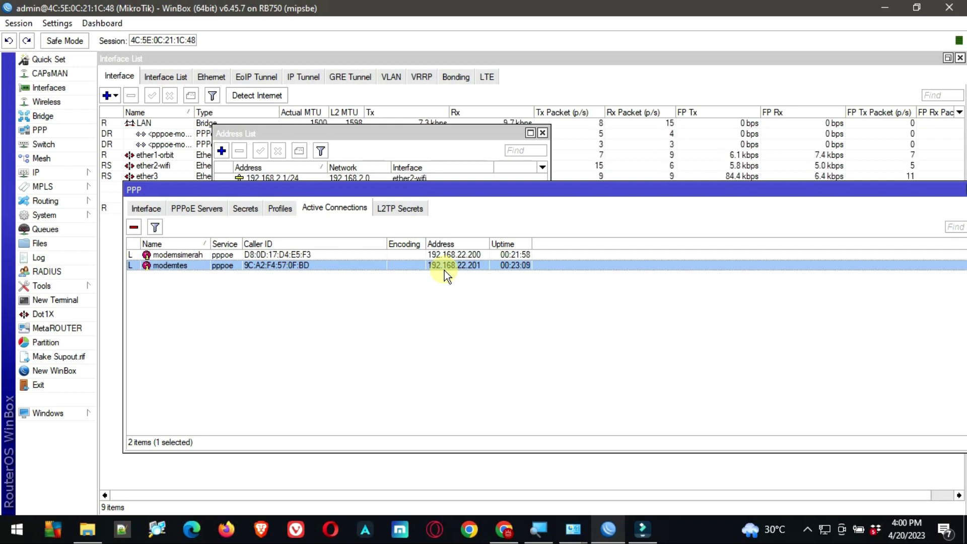
pyautogui.click(504, 529)
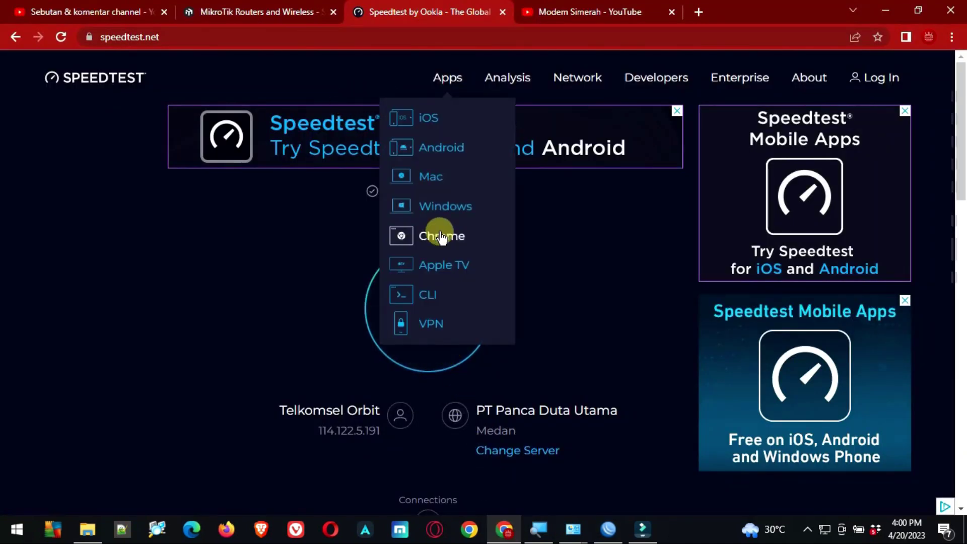
# Run the speed test (about 1.17 Mbps down, 1.93 Mbps up), then view WinBox's Simple Queues
pyautogui.click(463, 317)
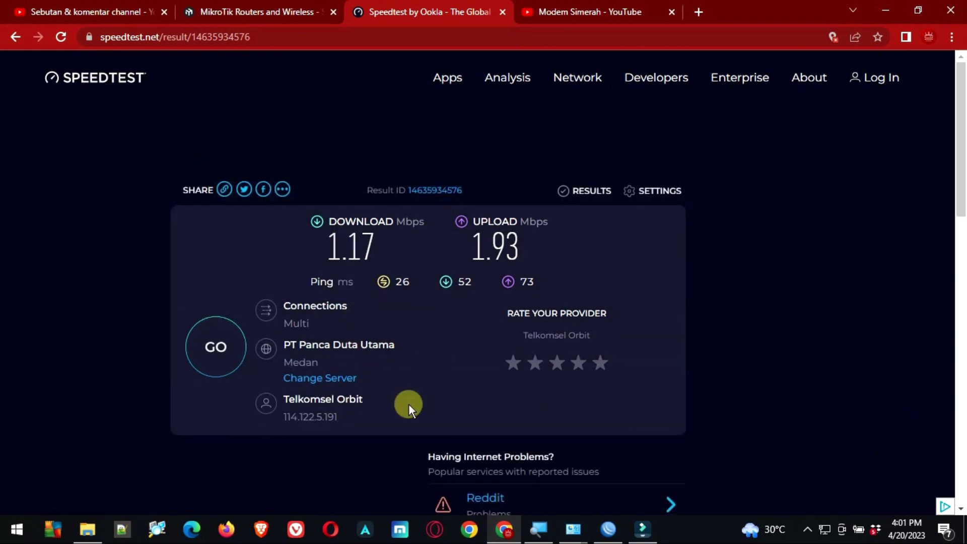
pyautogui.click(609, 530)
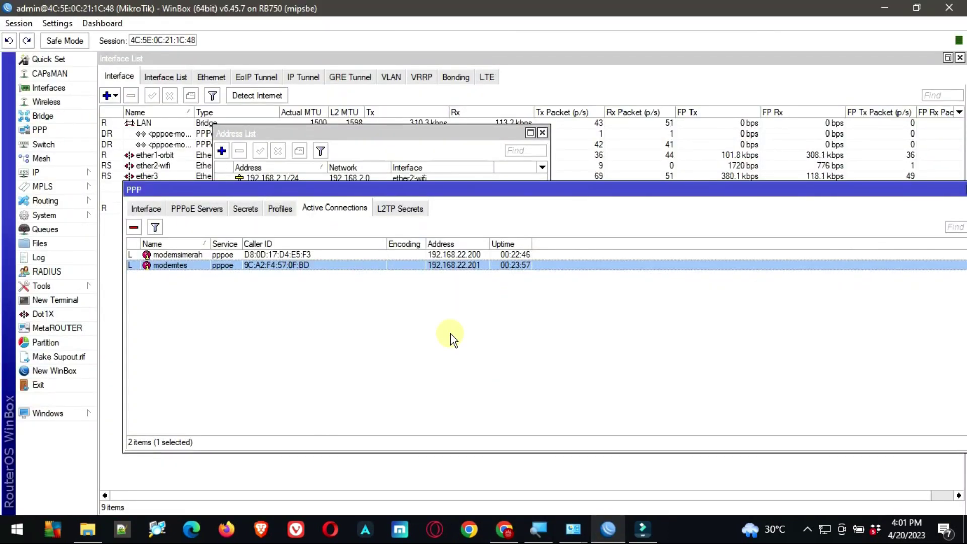
pyautogui.click(38, 229)
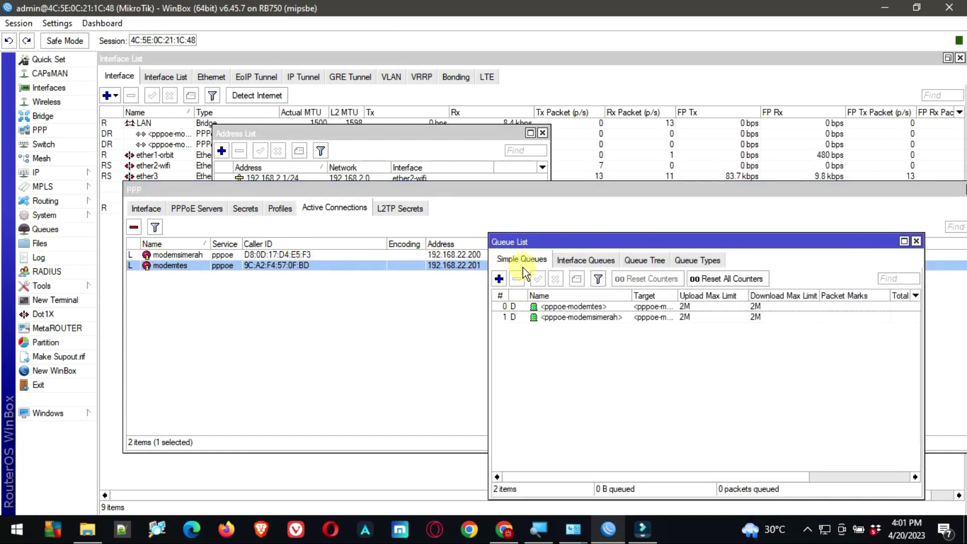